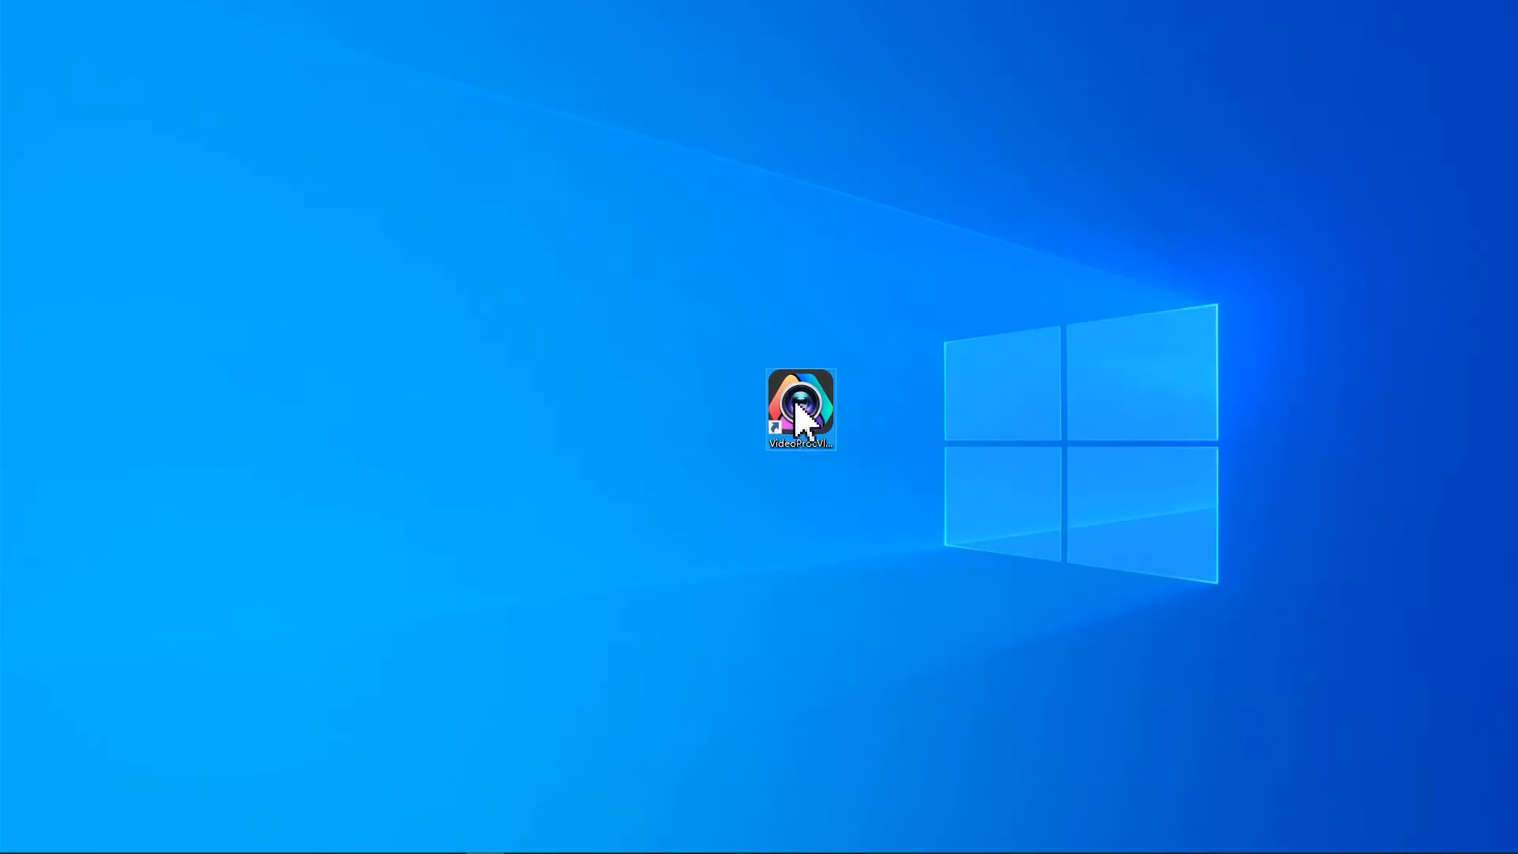
Step: Open VideoProc Vlogger and create a new project with the 1080 x 1920 (9:16) resolution
double_click(795, 405)
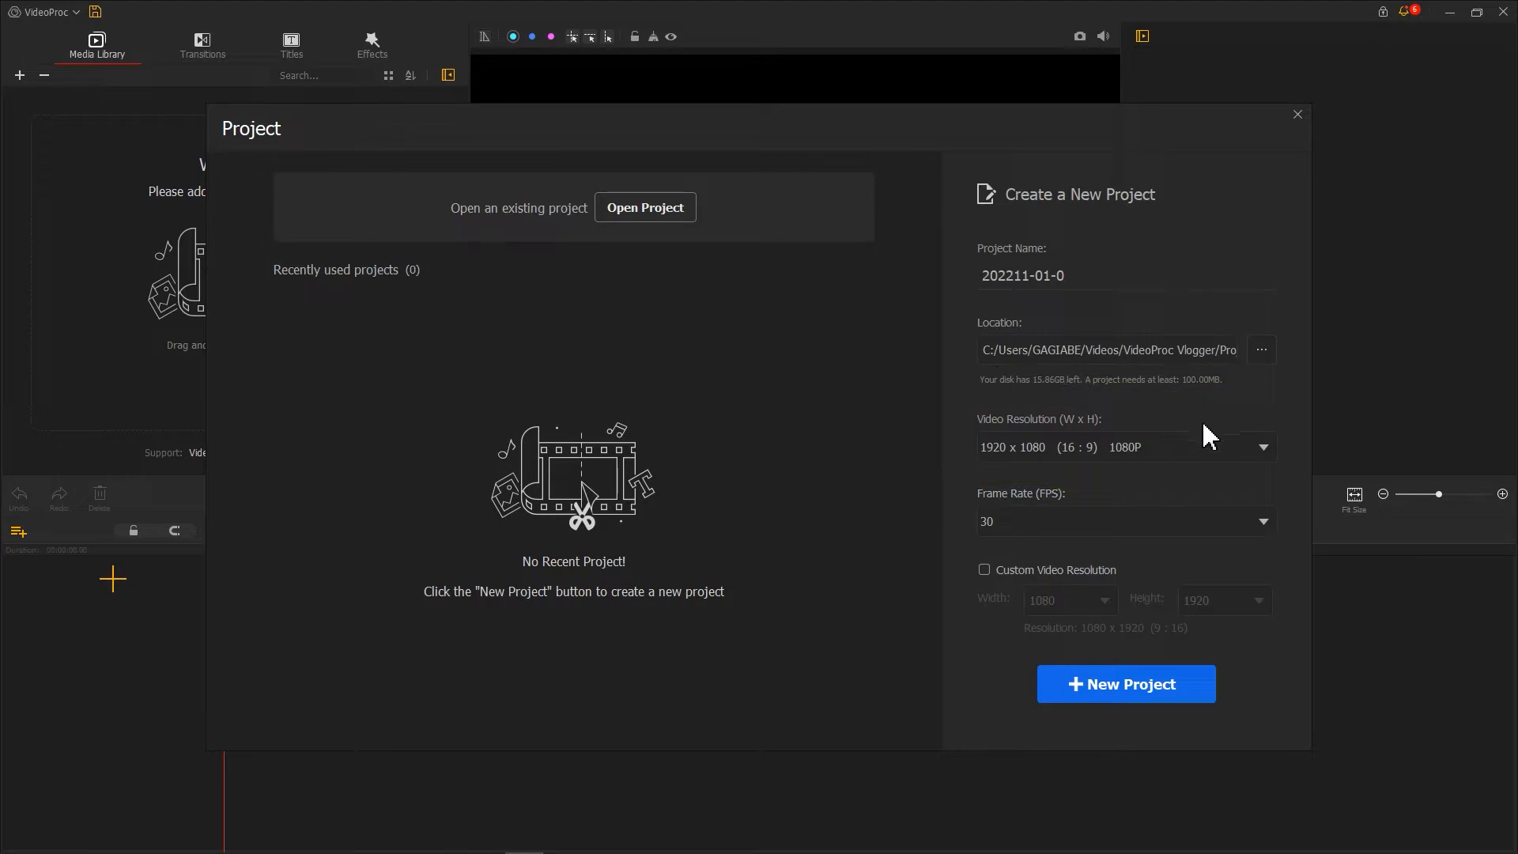
click(1260, 448)
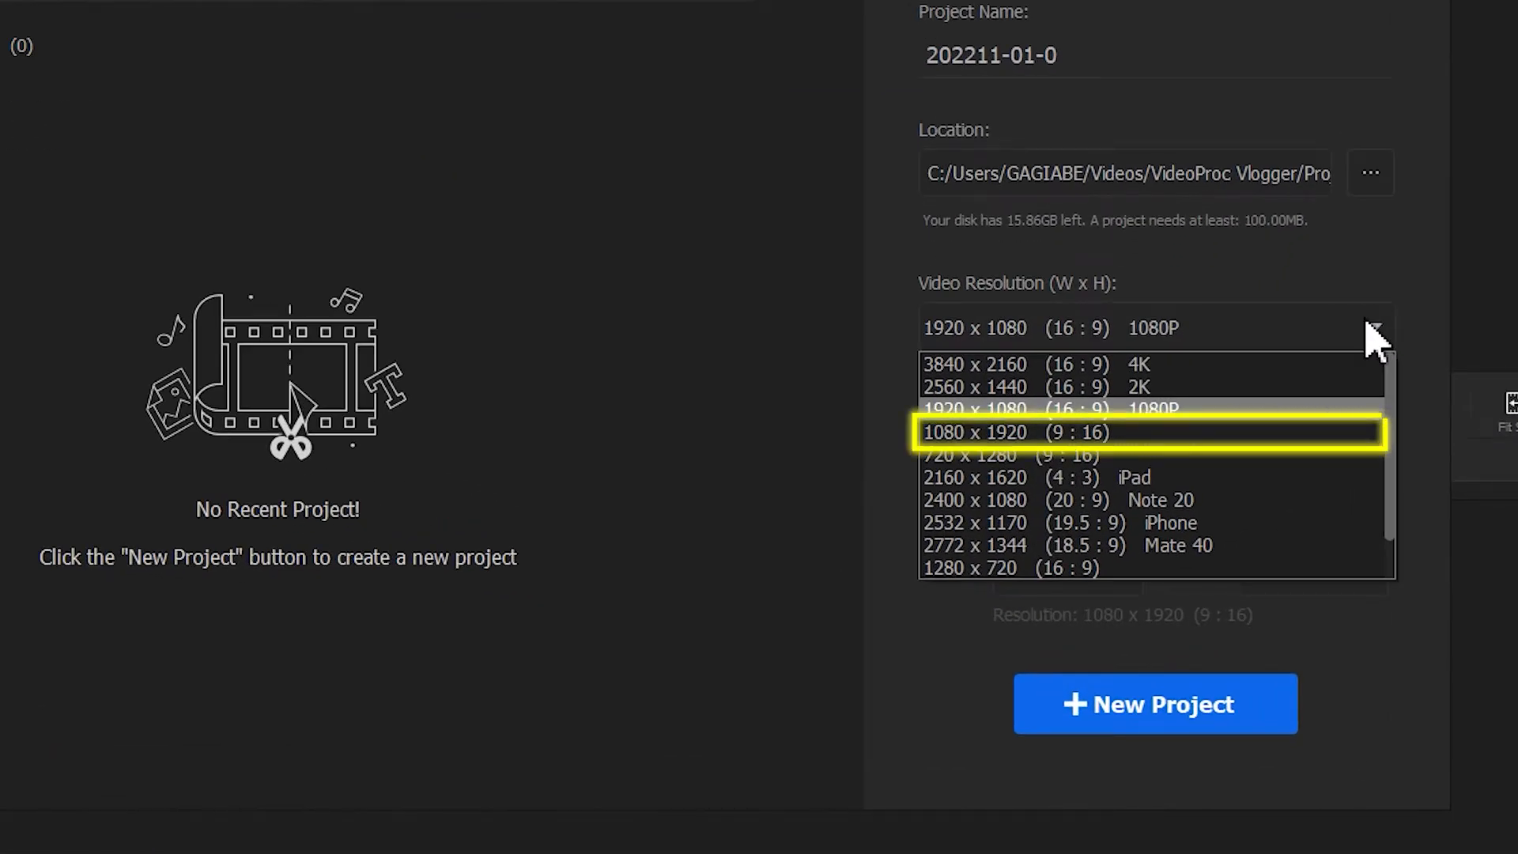
click(1201, 433)
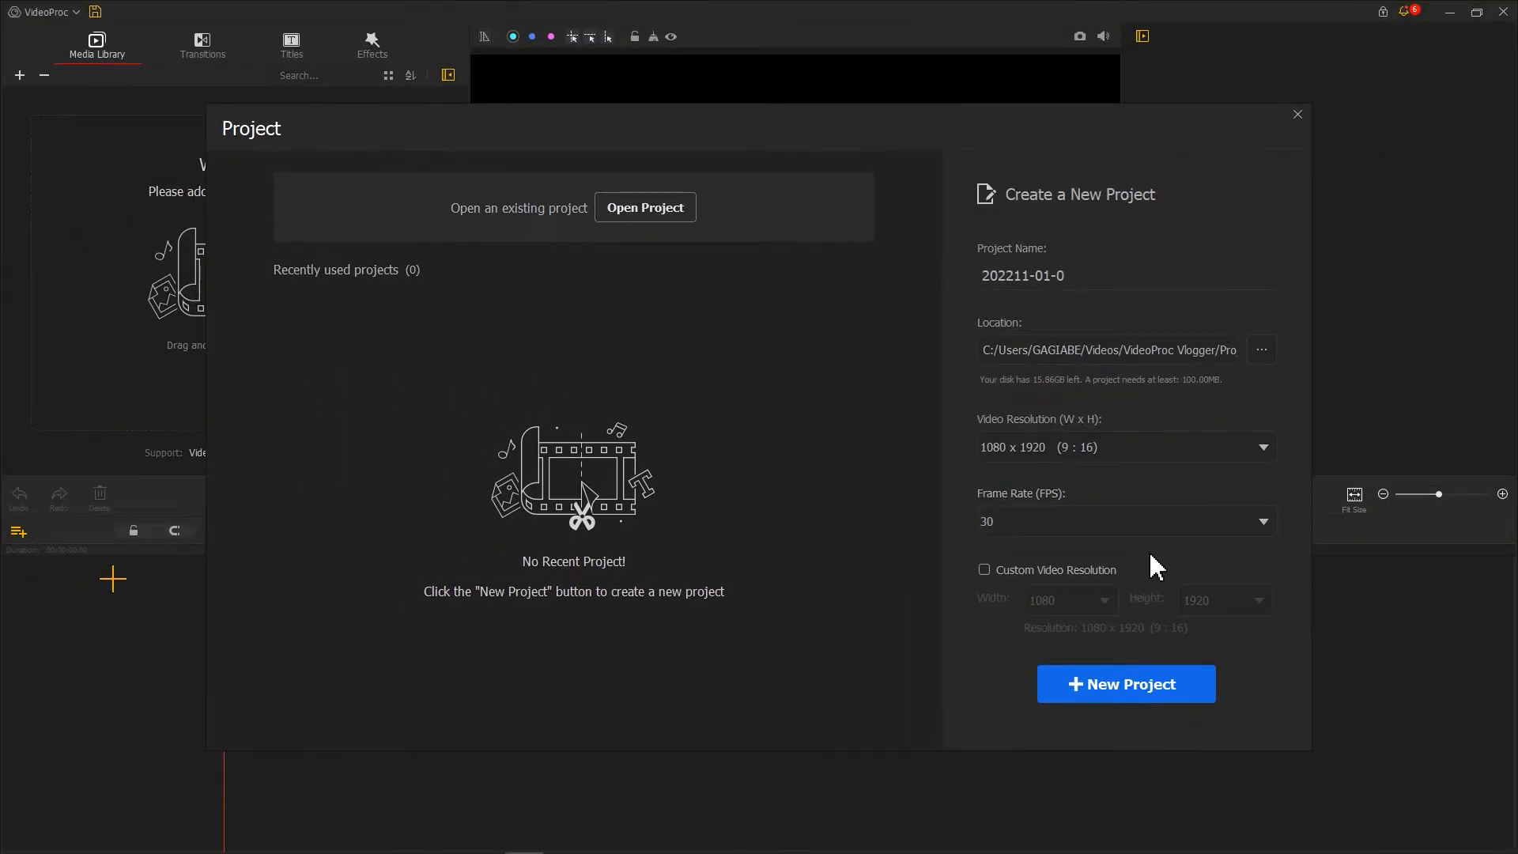
click(1136, 678)
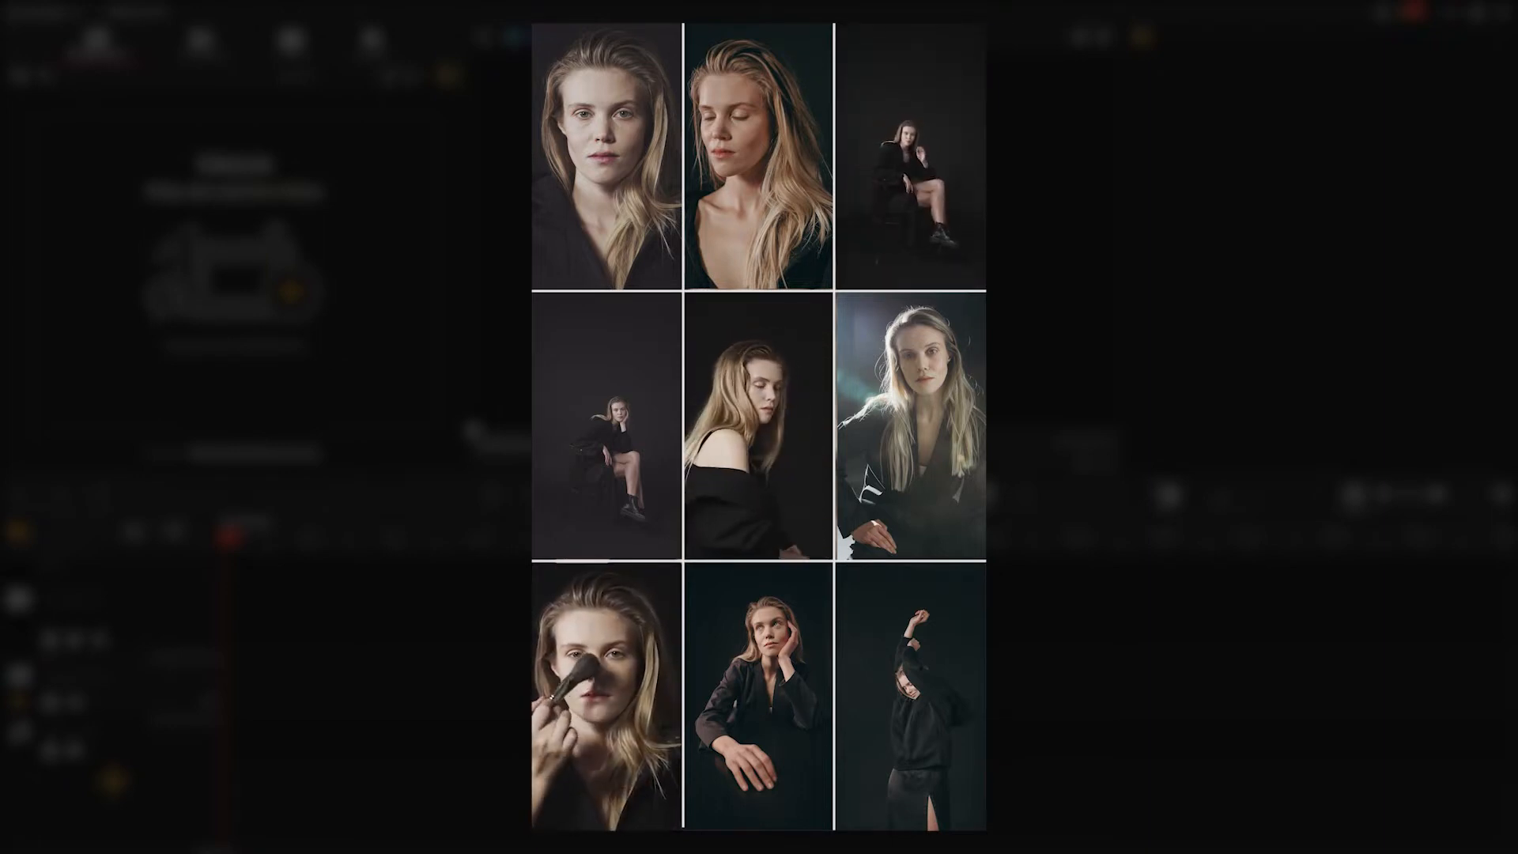
Step: Import the photos and videos into the media library, and place photo 5C0C614…19E838F on the video track with a 34.06-second duration
drag(1486, 32, 324, 265)
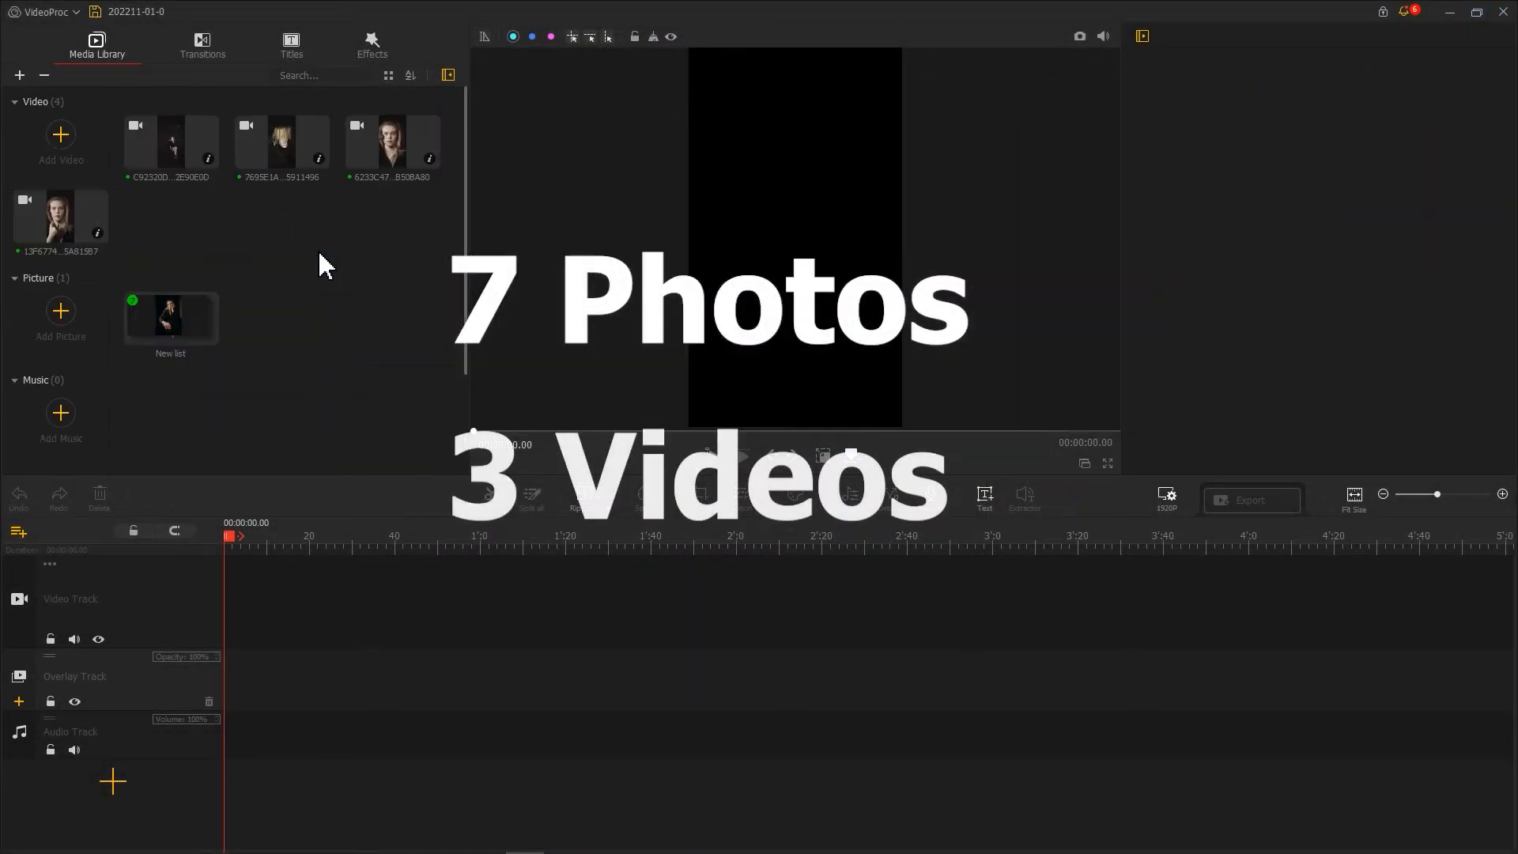
double_click(150, 325)
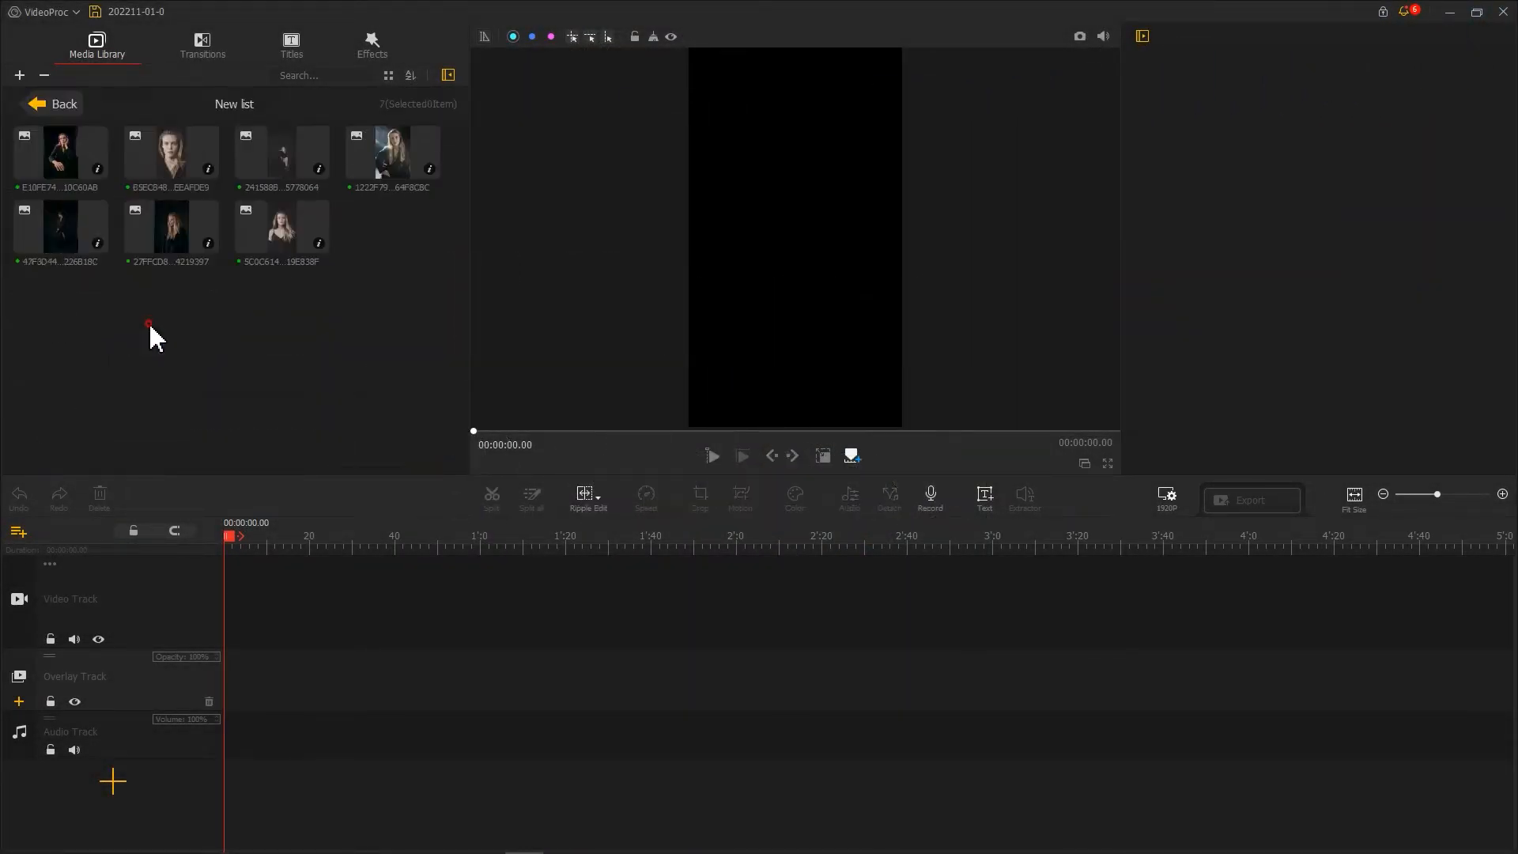
drag(283, 237, 253, 585)
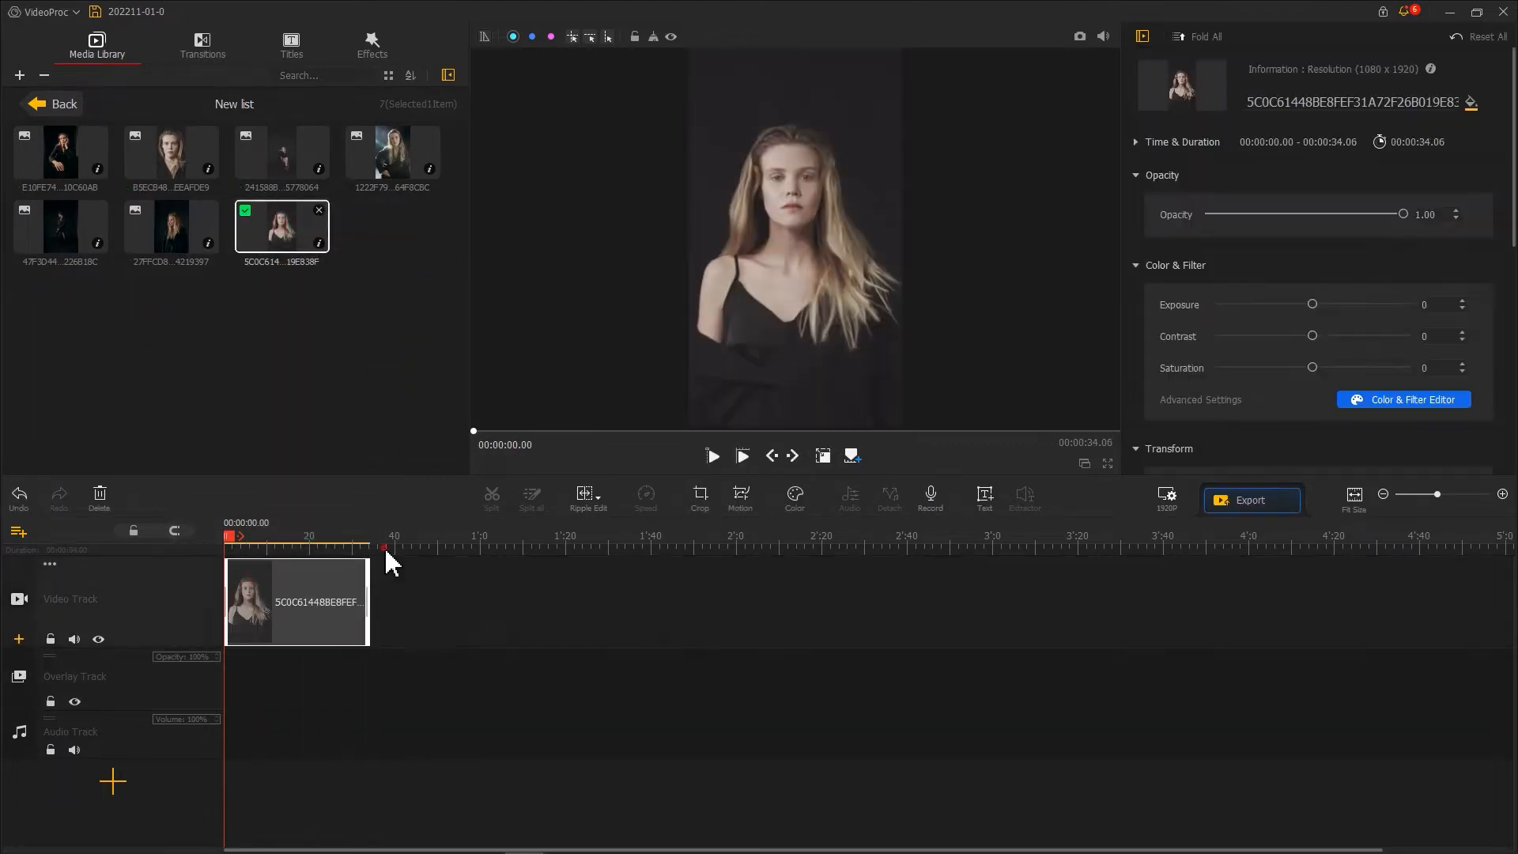
drag(386, 549, 1296, 537)
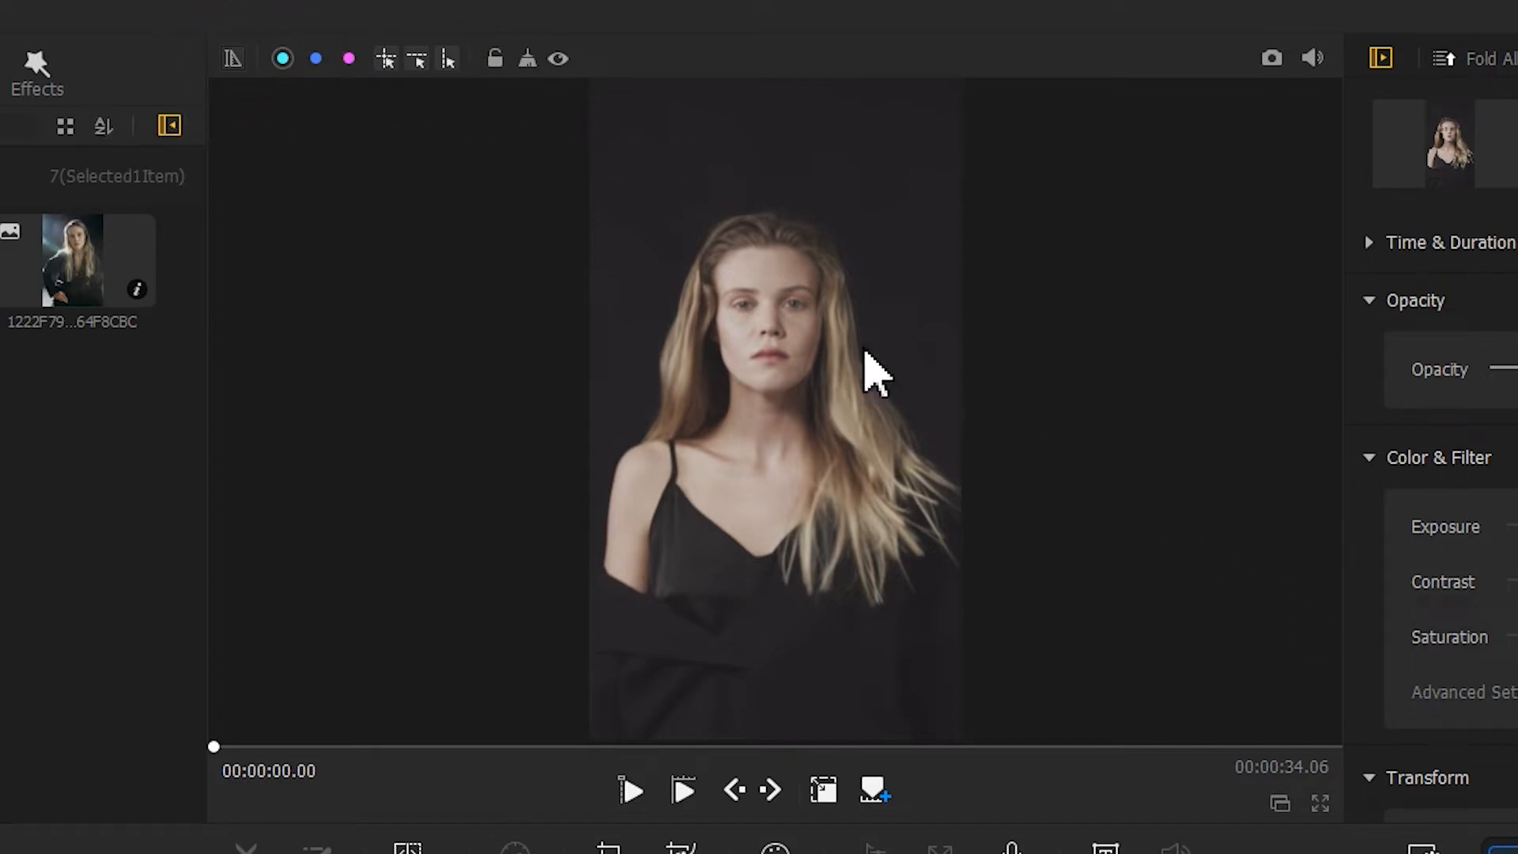
Step: Show the preview rulers and place two vertical guides at about 360 and 720 in the enlarged preview
click(242, 66)
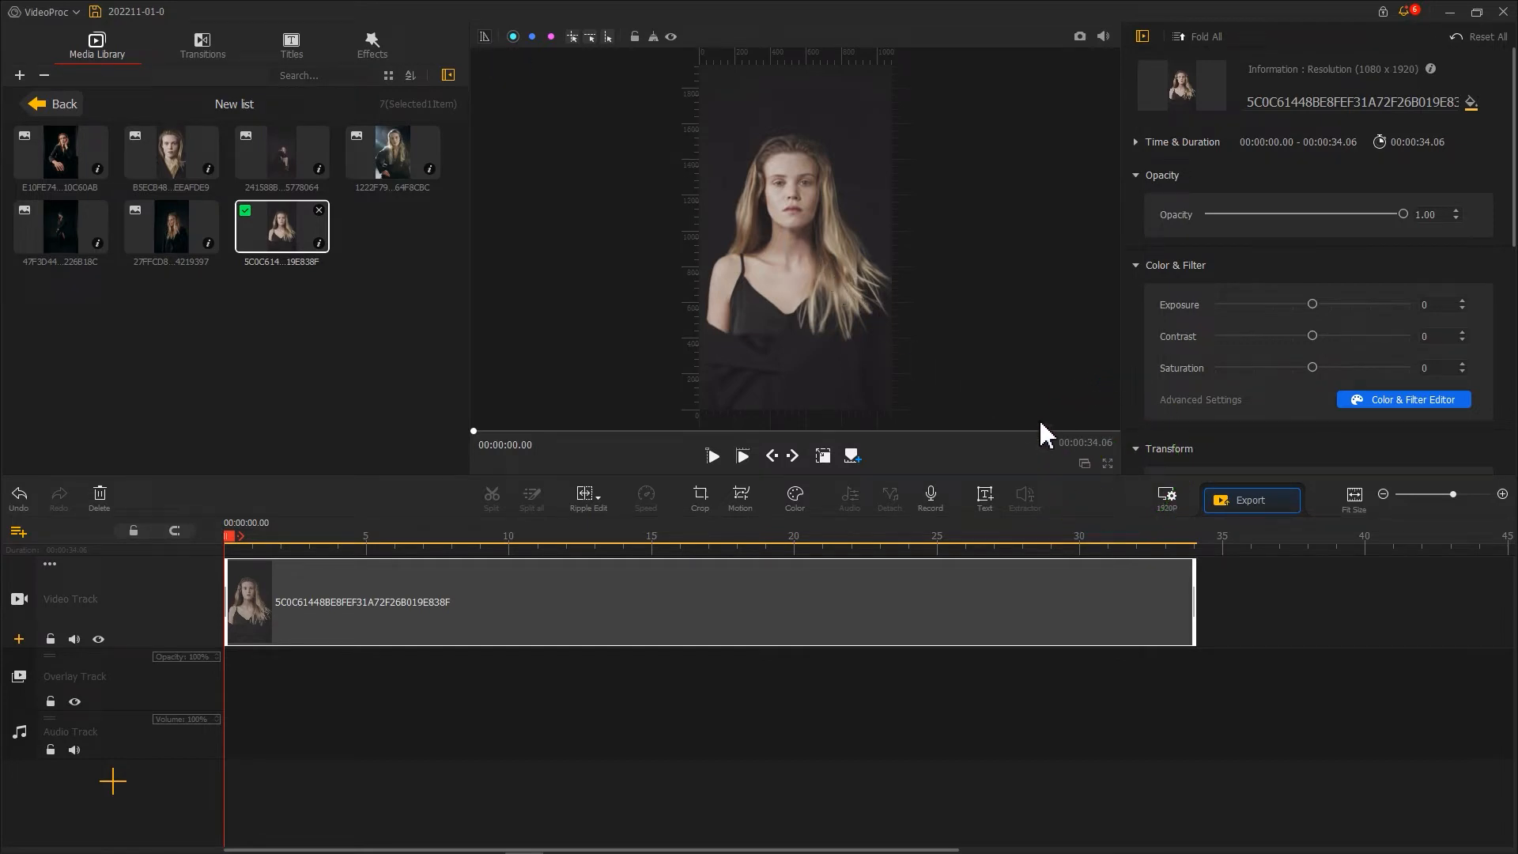
click(1105, 463)
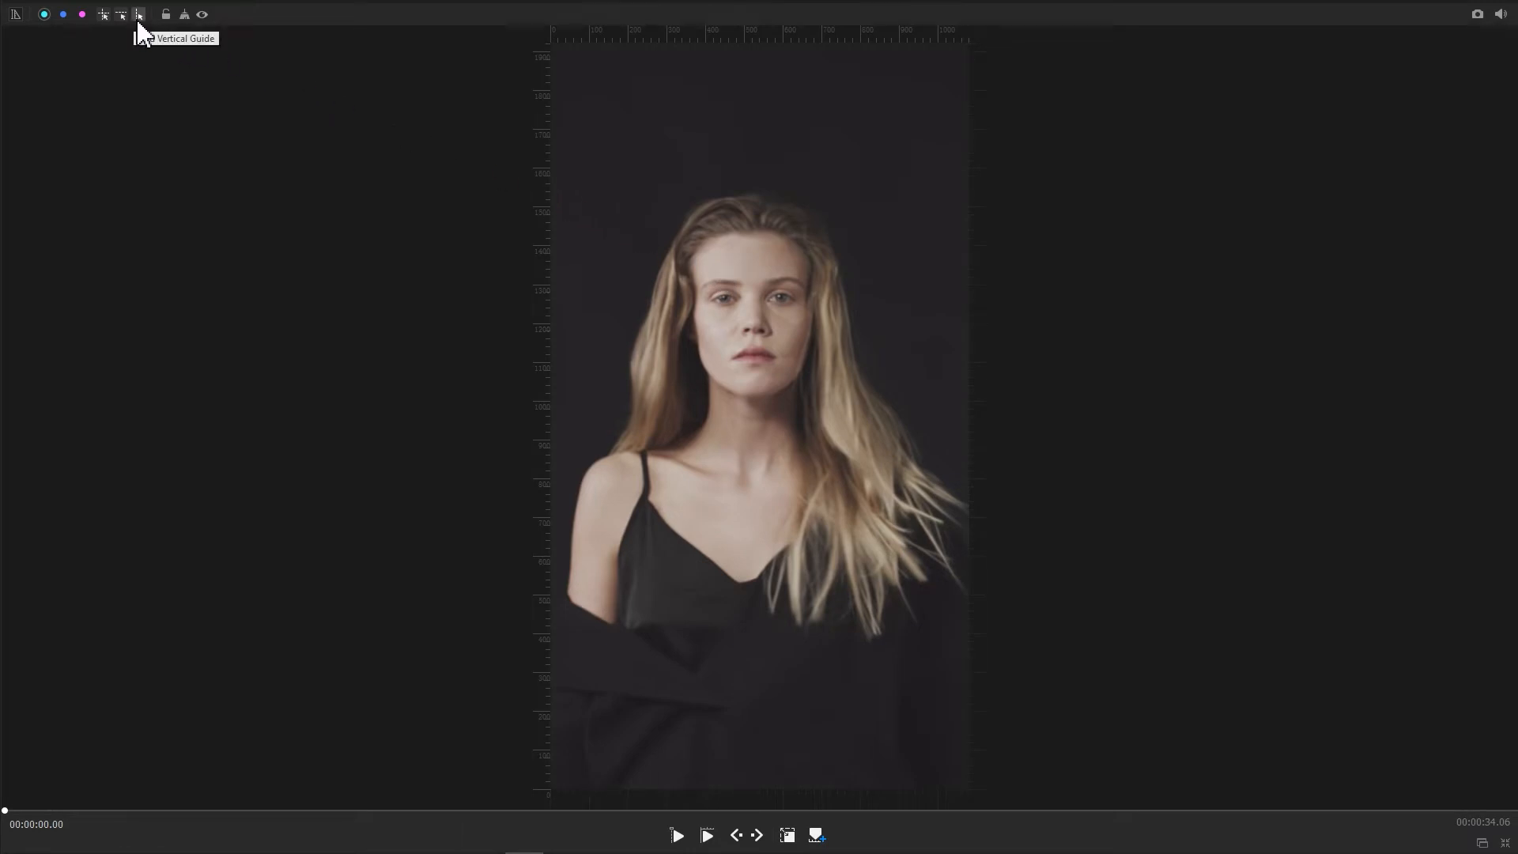
drag(518, 73, 690, 65)
drag(542, 71, 833, 86)
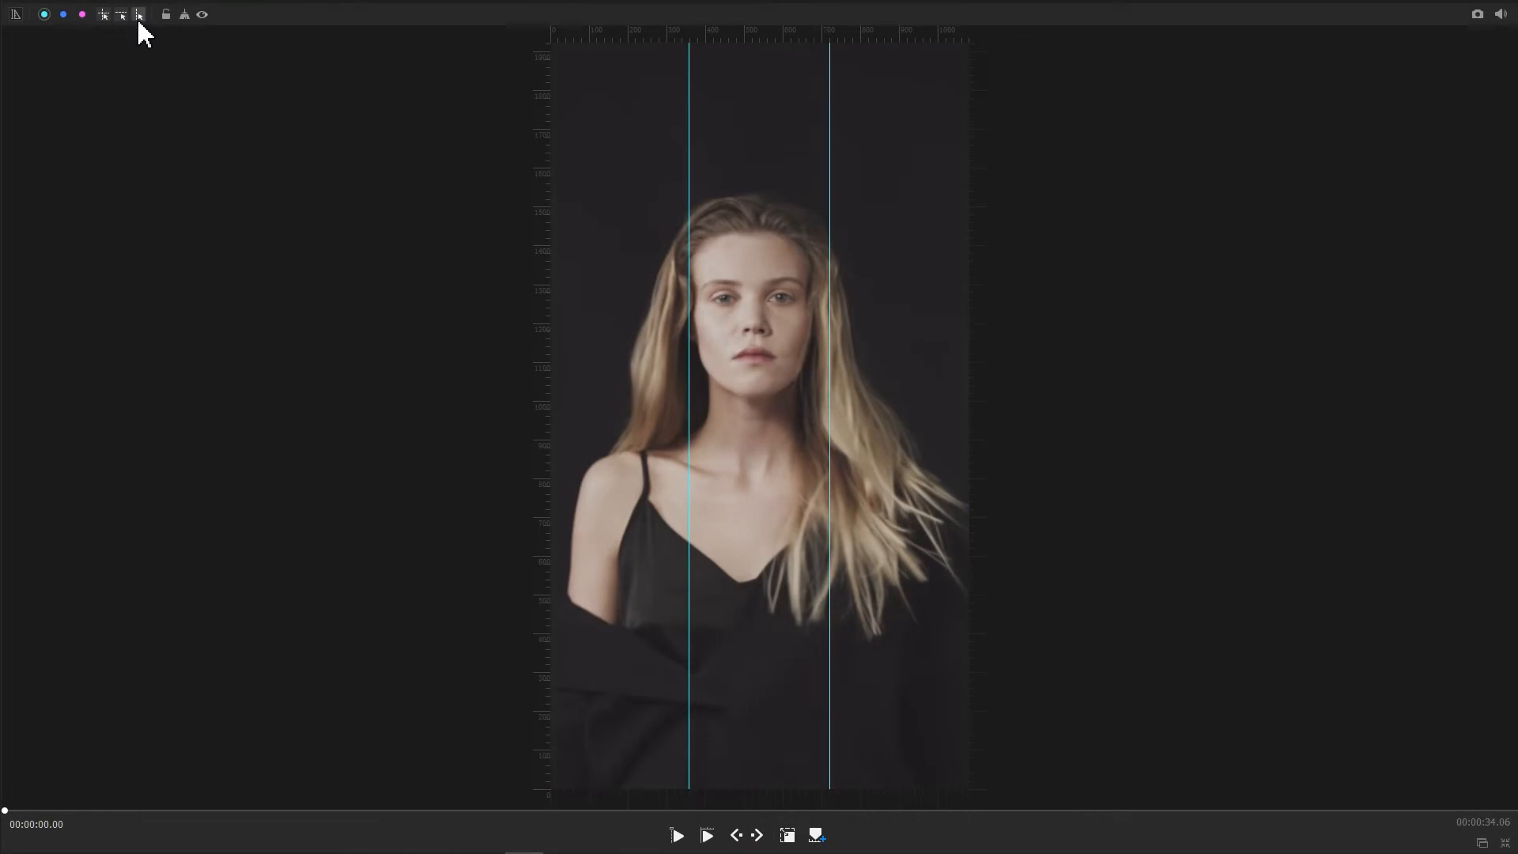
Step: Add two horizontal guides at about 640 and 1280 on the ruler, and return the preview to normal size
click(124, 16)
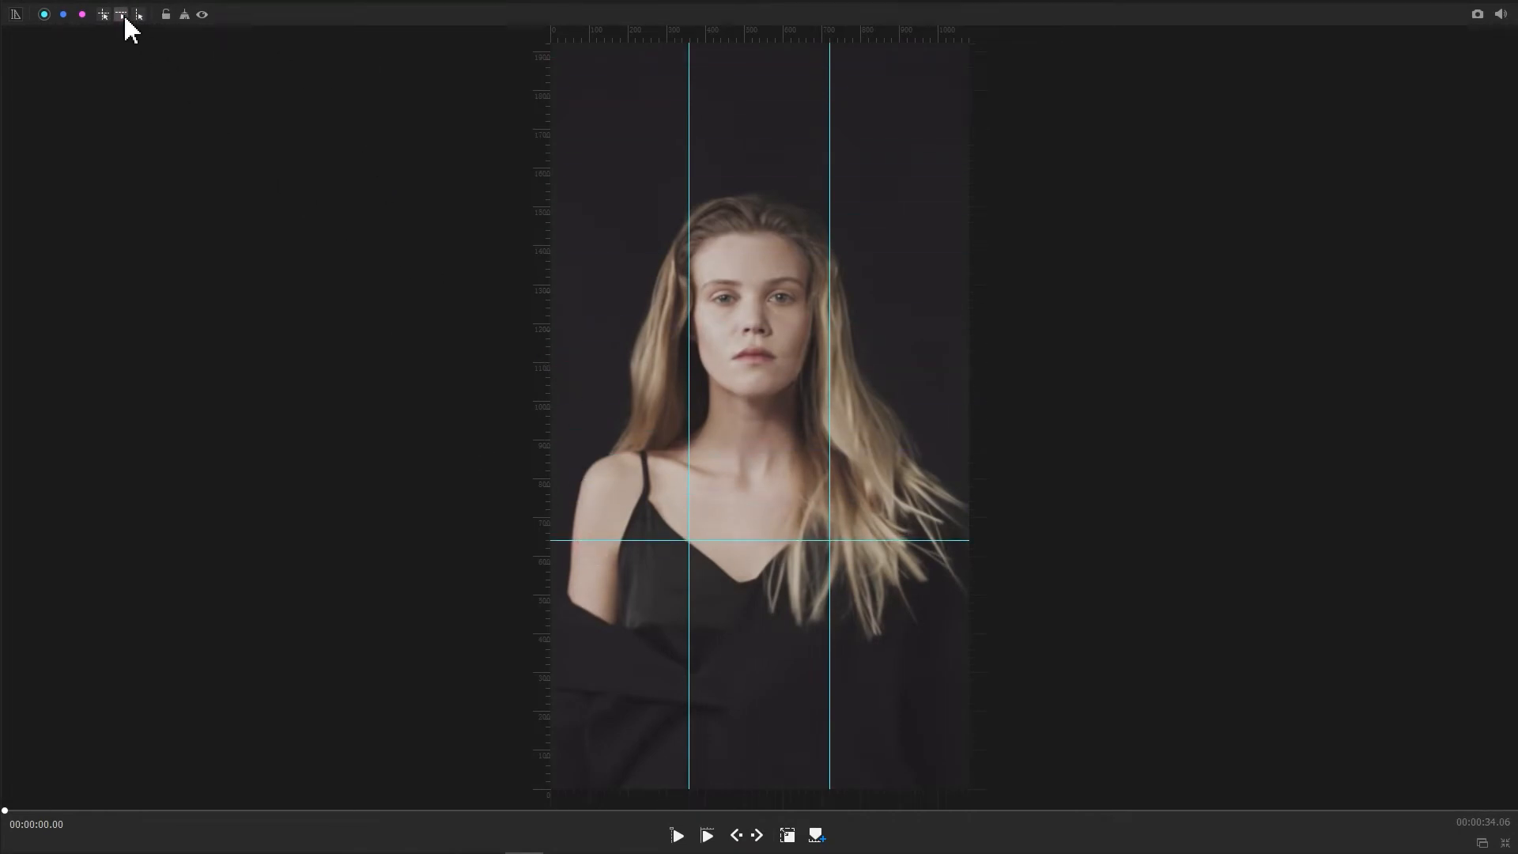
drag(606, 154, 629, 301)
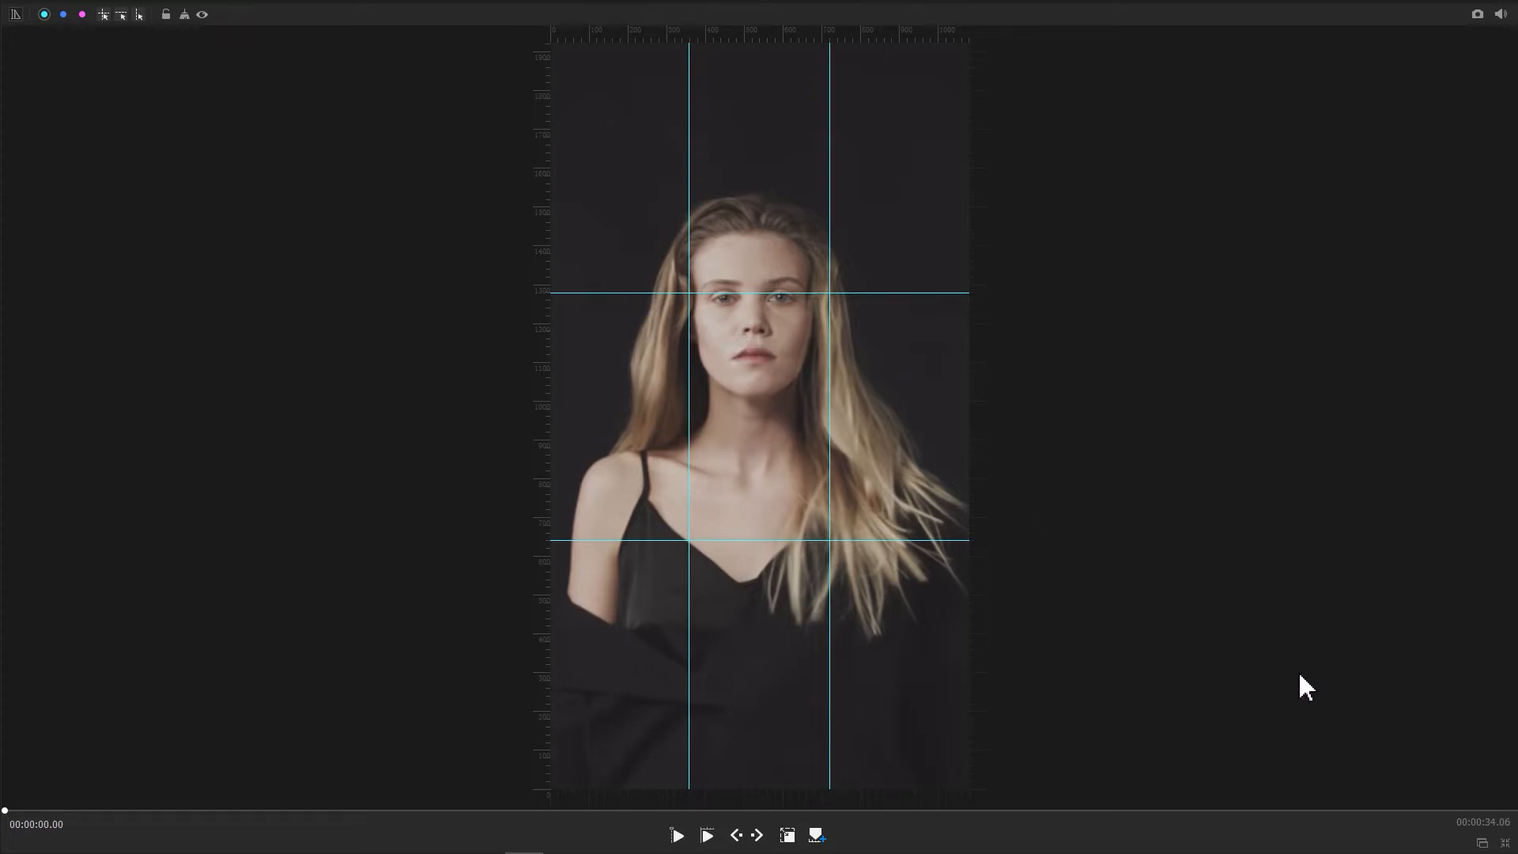
click(1505, 844)
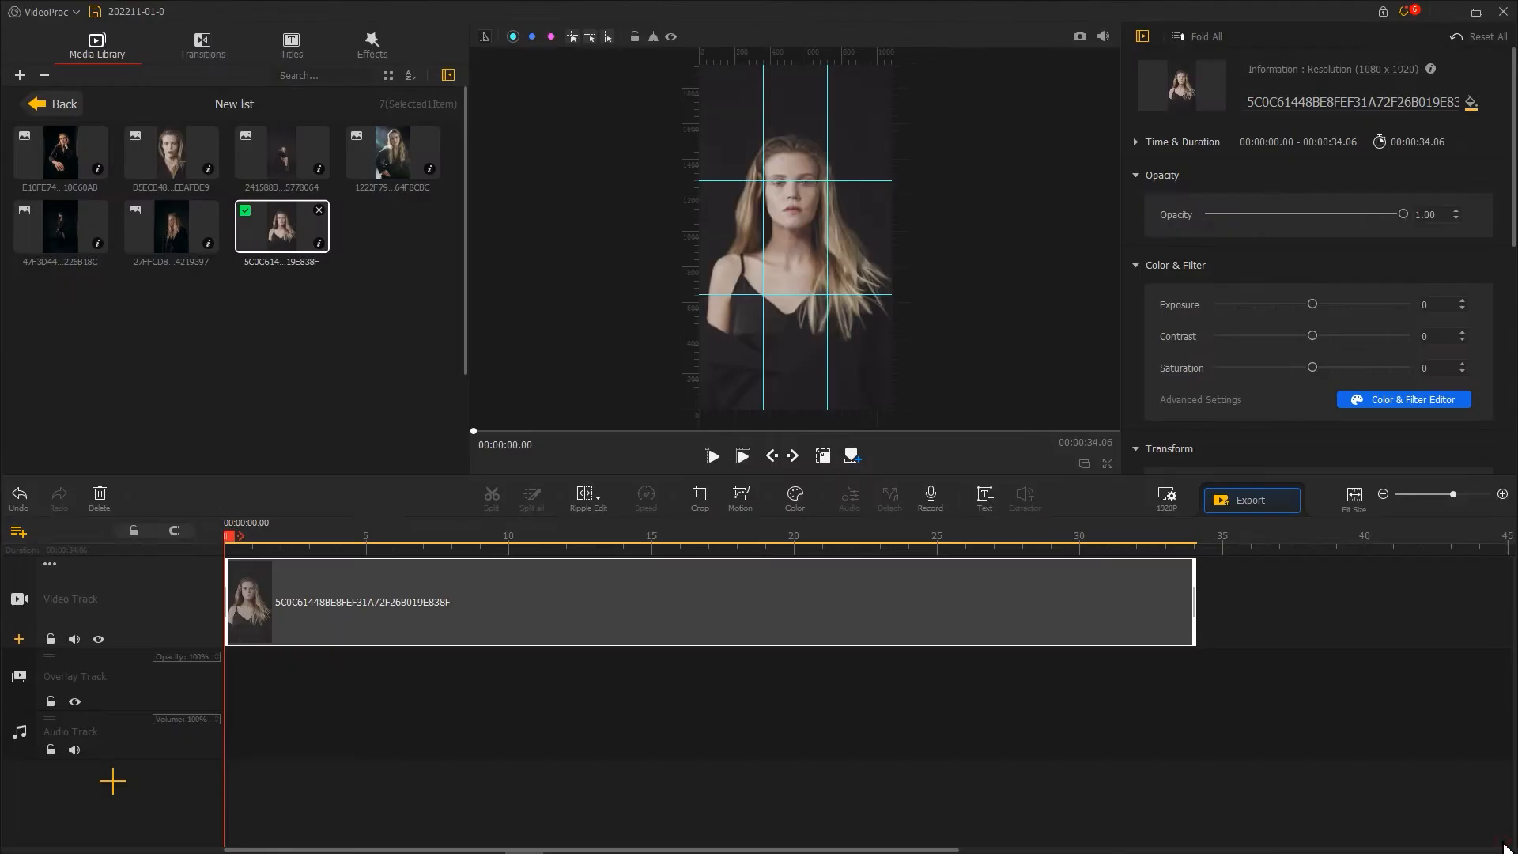
Step: Import the white image 202211-01-0, place it on the overlay track, and reshape it into a thin full-height line at the left vertical guide
drag(1516, 87, 416, 326)
drag(62, 148, 236, 629)
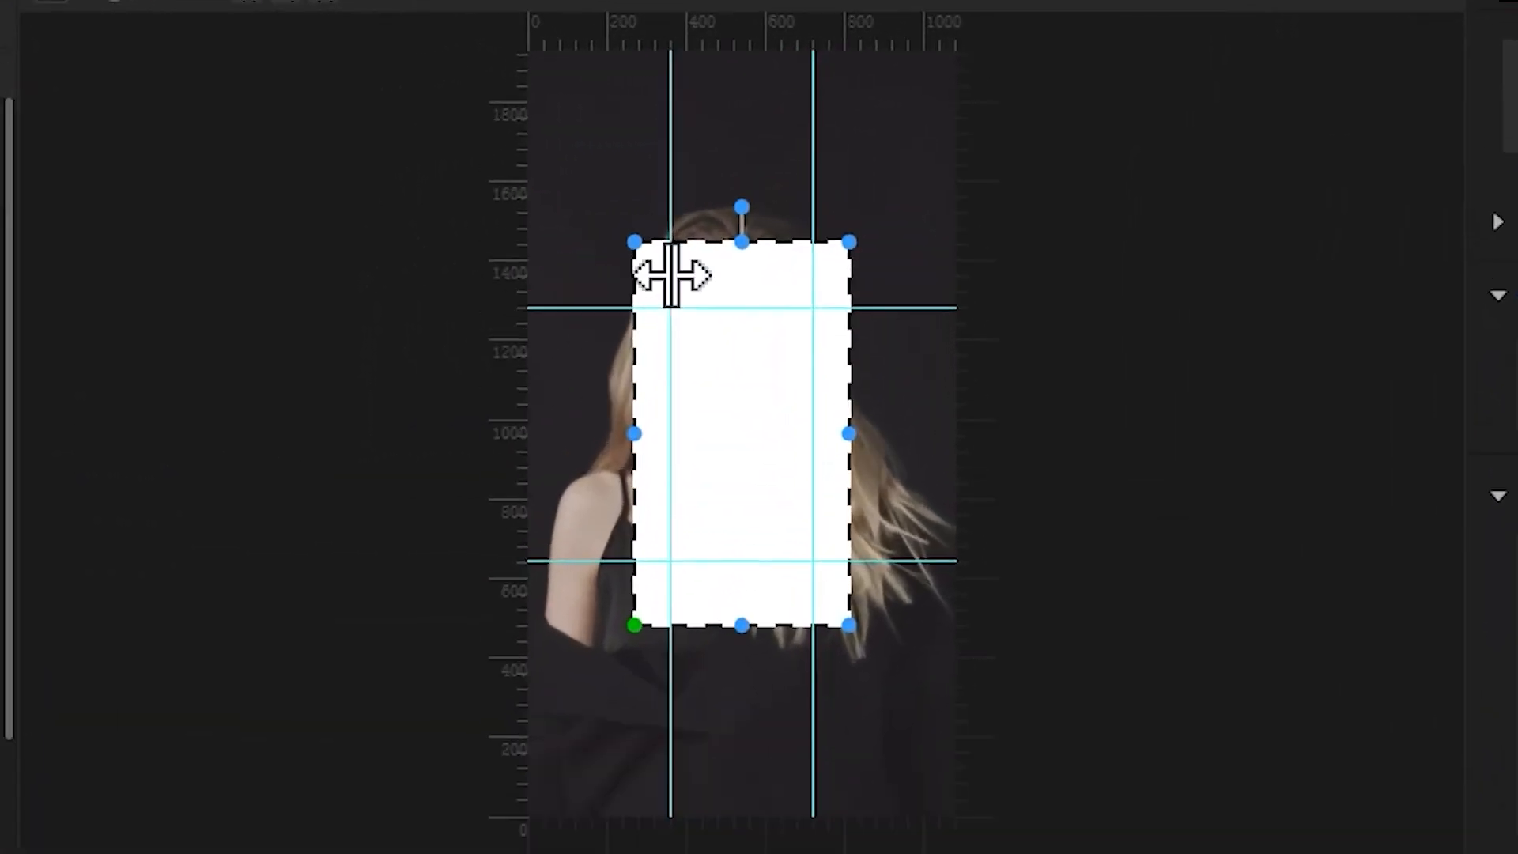
drag(796, 150, 796, 65)
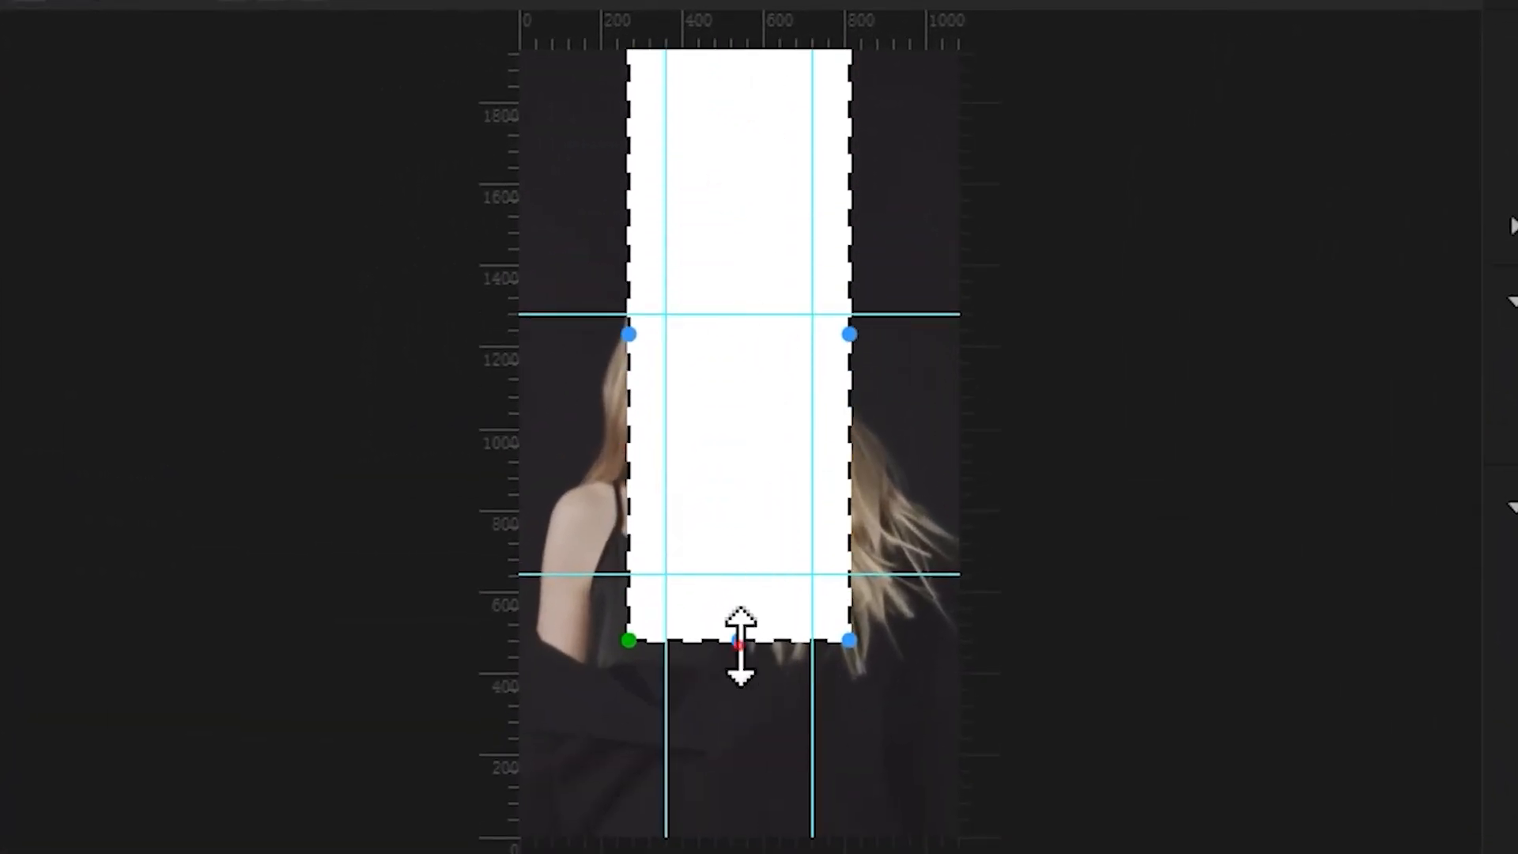
drag(739, 640, 736, 840)
drag(749, 565, 772, 545)
drag(884, 456, 674, 445)
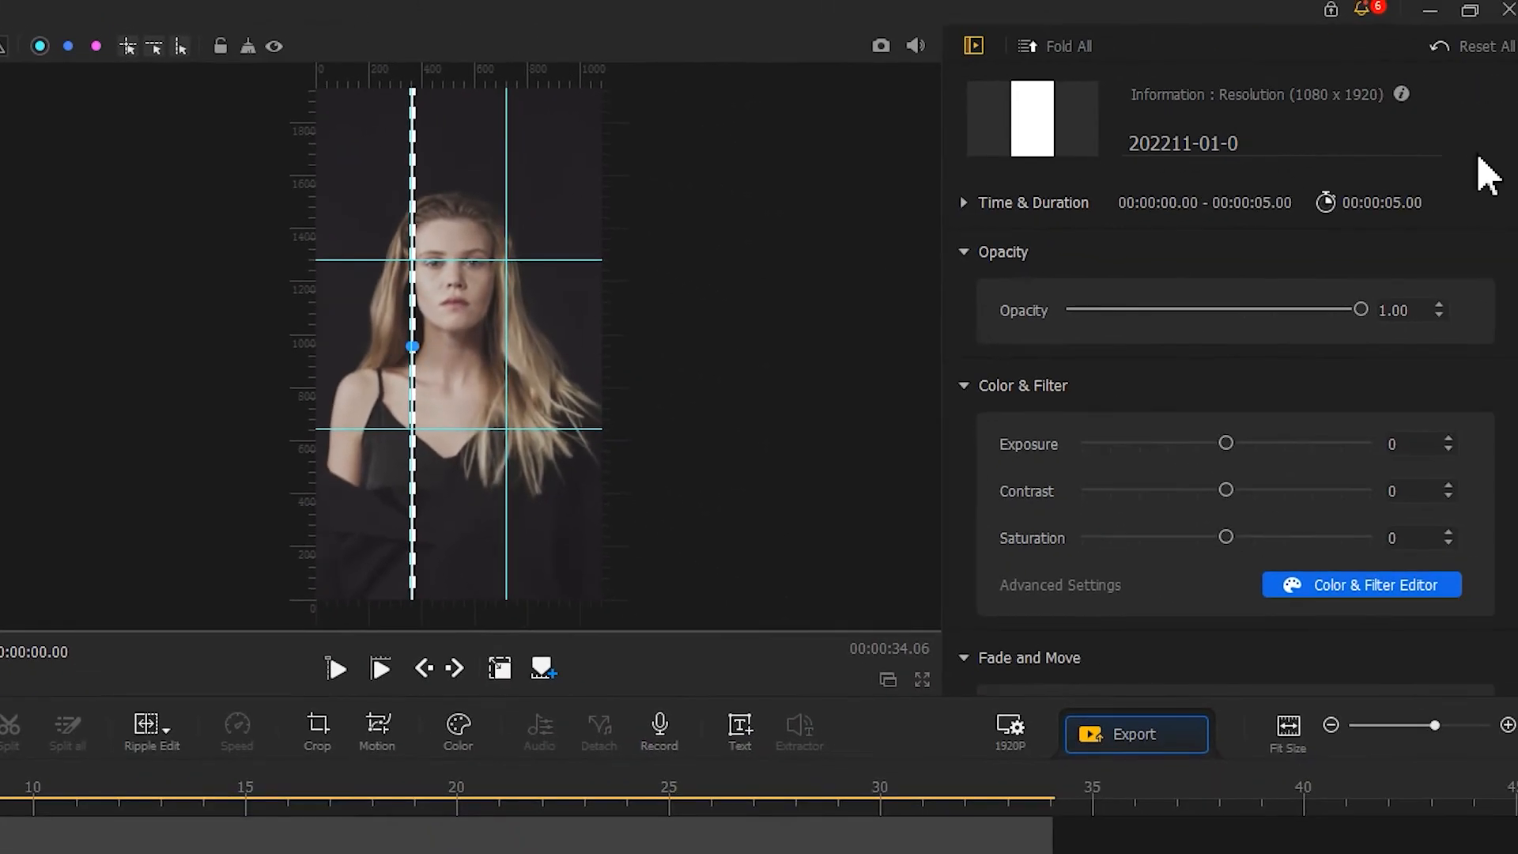
Step: Set the white vertical line's X position to 0.335 so it sits on the left guide
scroll(1498, 316, down, 10)
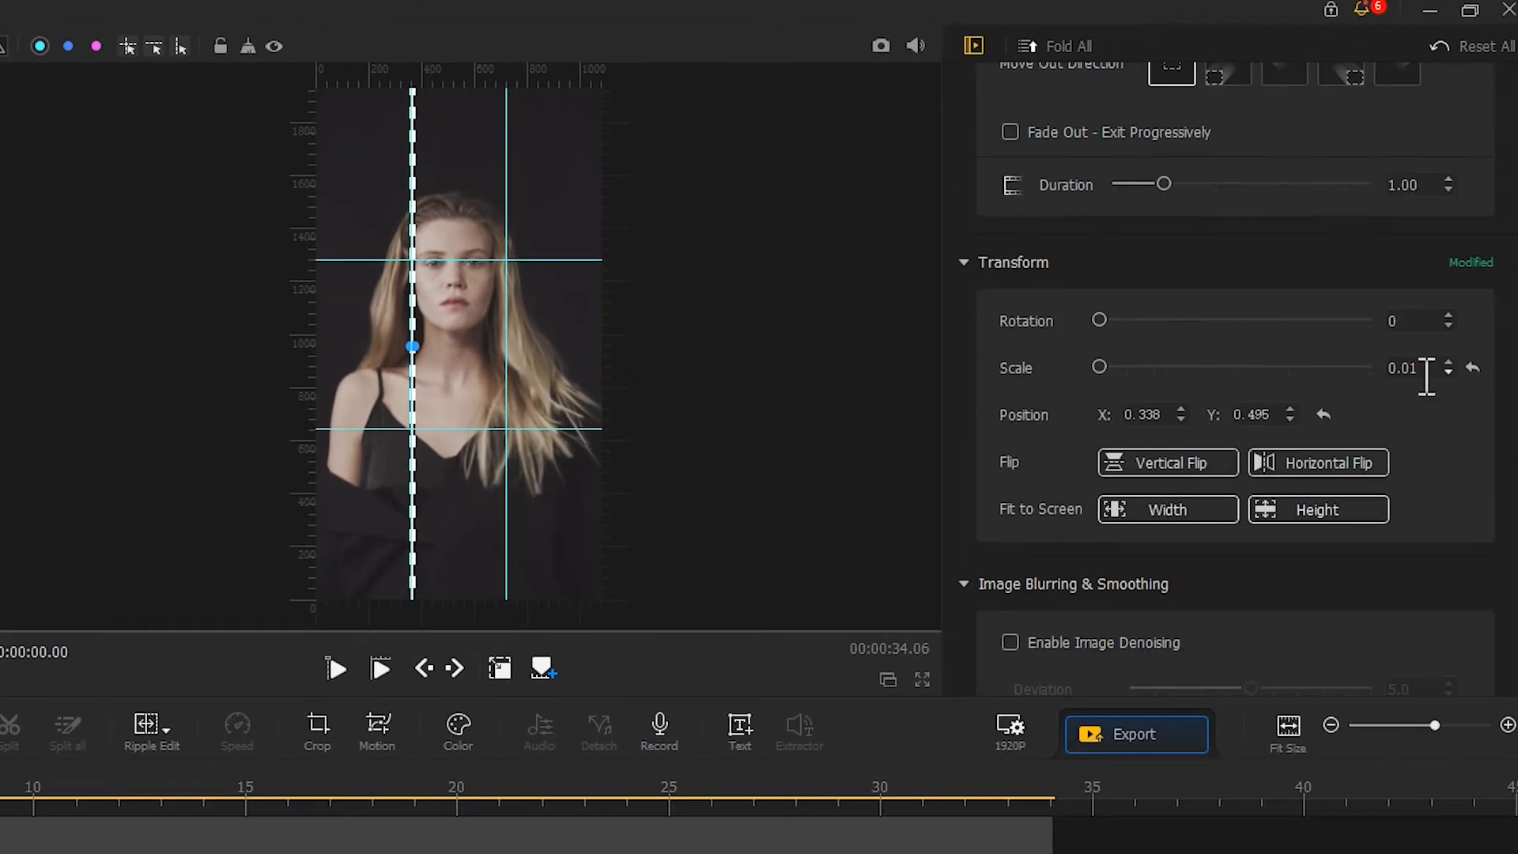
click(1180, 410)
click(1180, 410)
click(1181, 409)
click(1180, 419)
click(1180, 420)
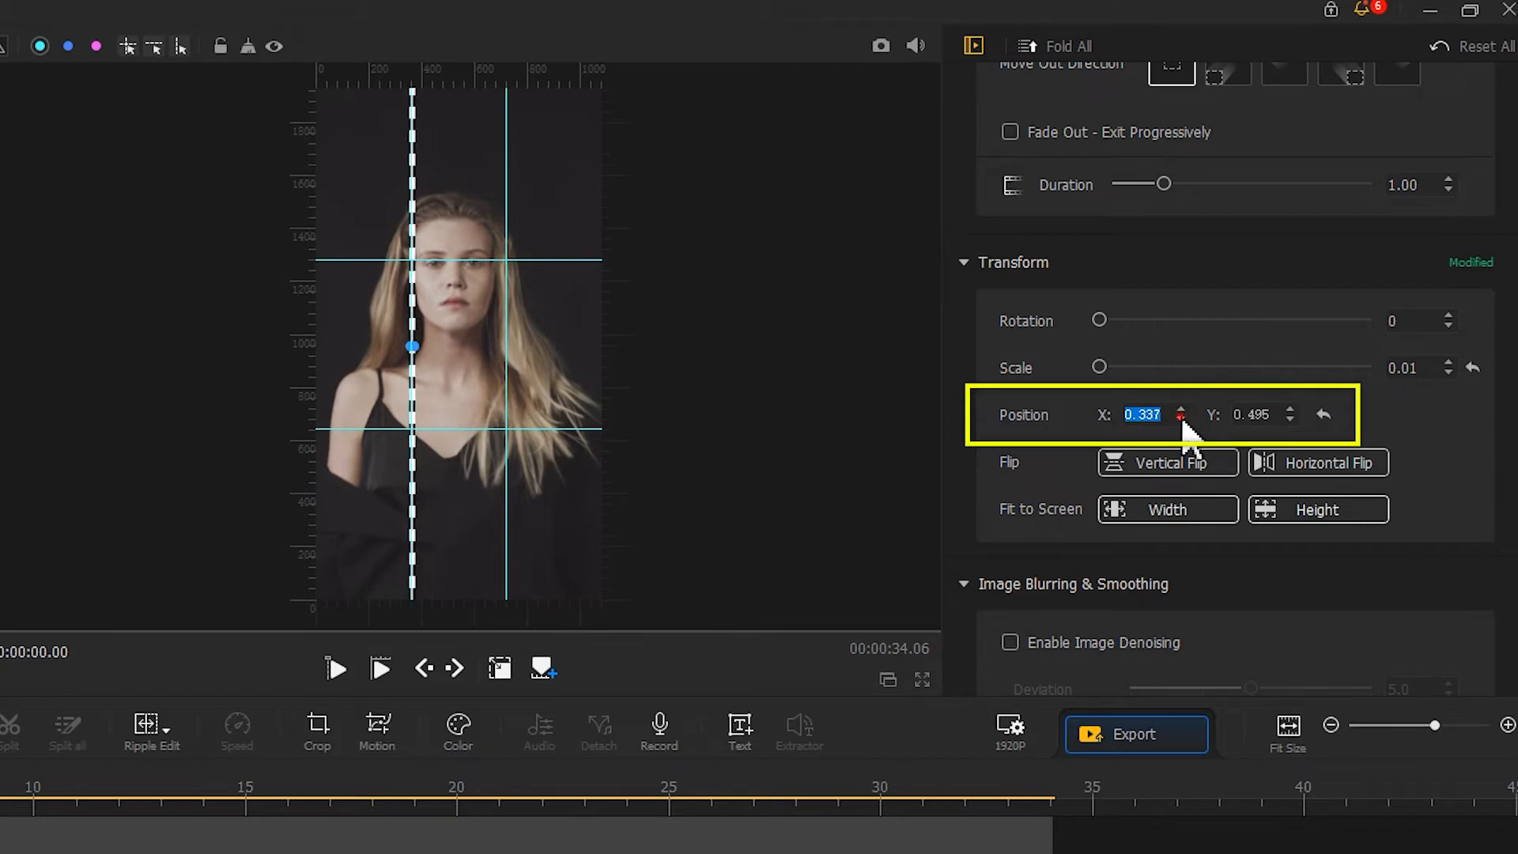
click(1180, 420)
click(1181, 420)
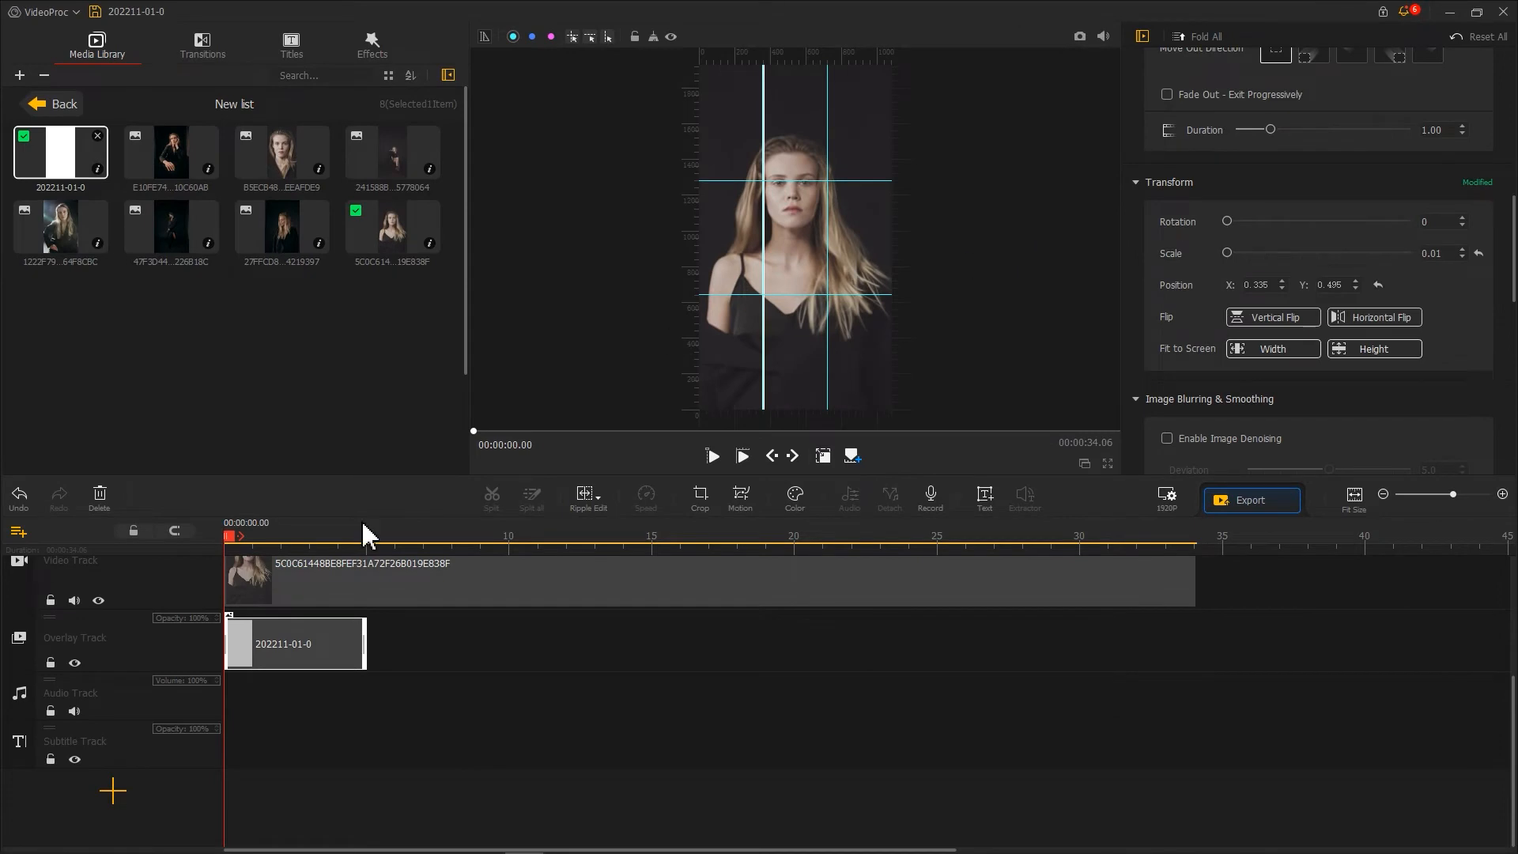
Step: Add the white image to a second overlay track and shape it into a thin full-height line on the right vertical guide
click(22, 660)
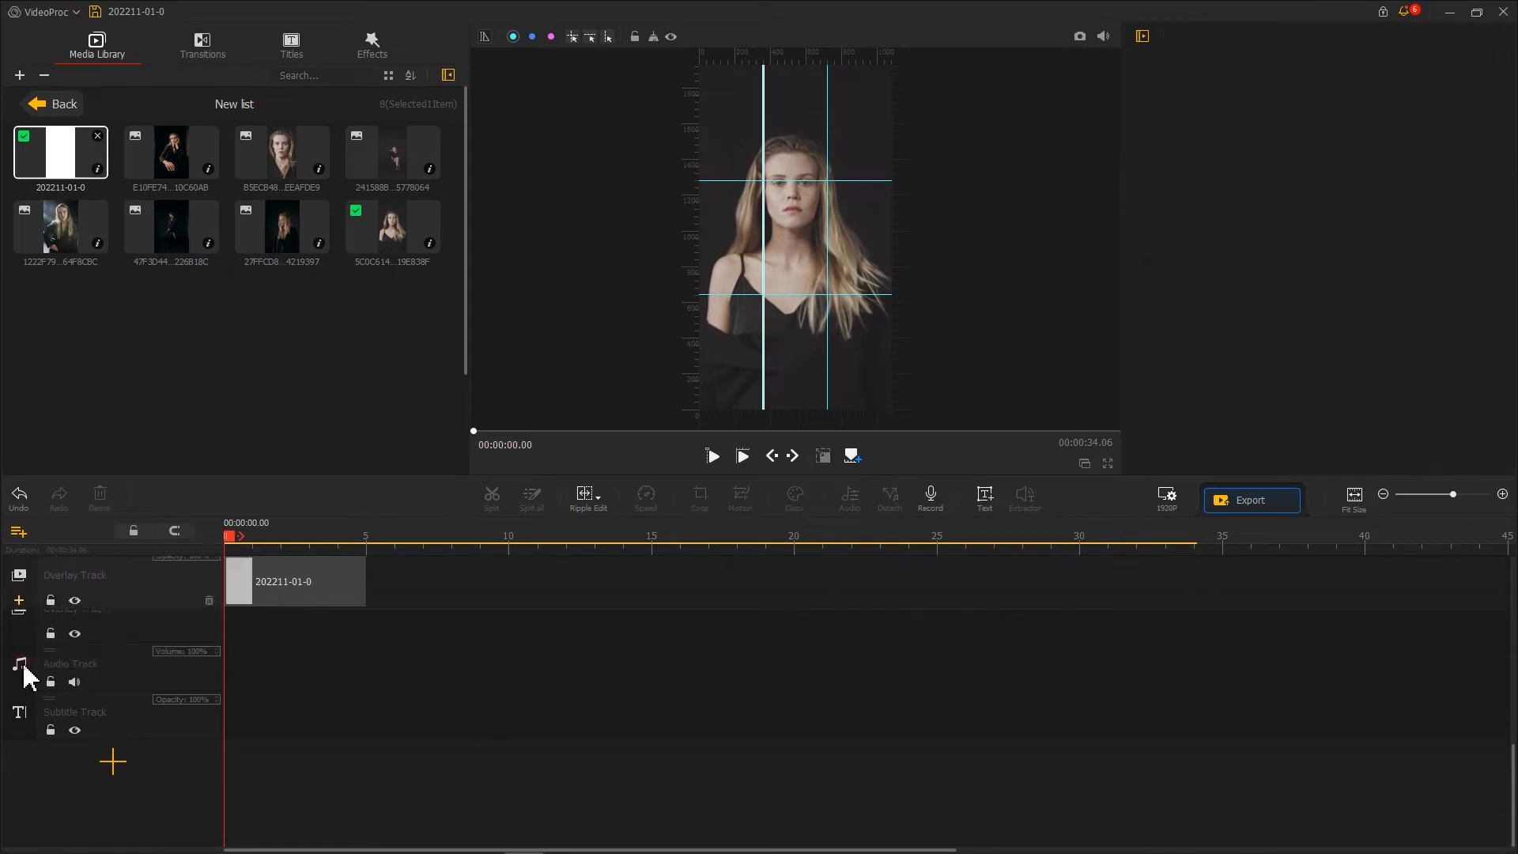
drag(54, 156, 263, 739)
drag(795, 152, 795, 65)
drag(796, 323, 793, 449)
drag(763, 271, 827, 255)
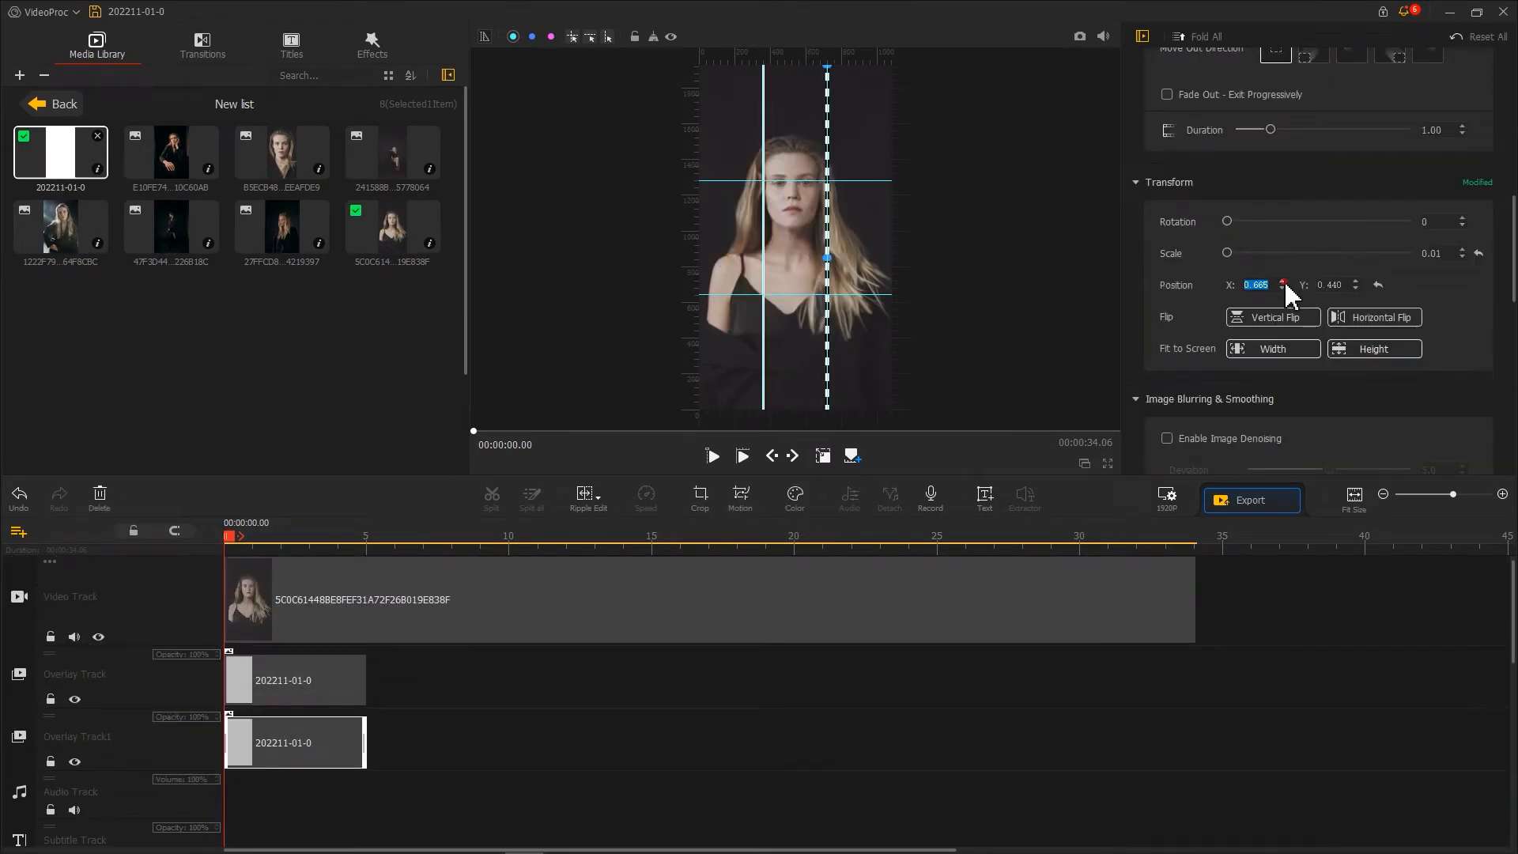
Step: Add the white image to a third overlay track and flatten it into a thin horizontal line on the upper guide
click(21, 674)
drag(63, 162, 290, 711)
drag(785, 229, 735, 226)
drag(747, 323, 729, 182)
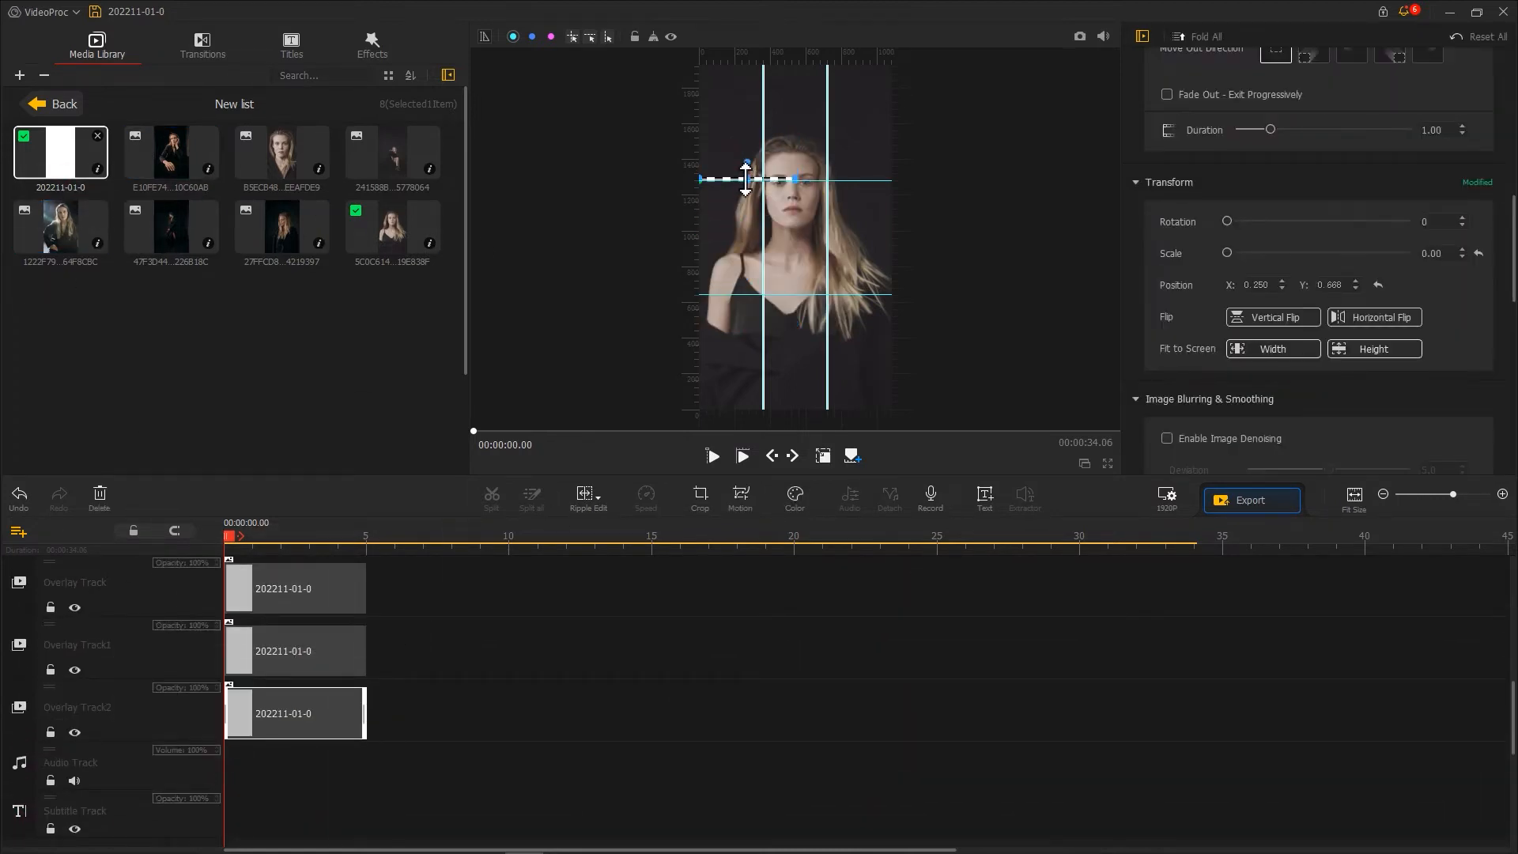
Step: Add the white image to a fourth overlay track as a thin full-width line on the lower guide, and pull the vertical guides off the preview
click(20, 736)
drag(57, 164, 286, 771)
drag(789, 261, 731, 251)
drag(786, 208, 890, 208)
drag(796, 122, 796, 293)
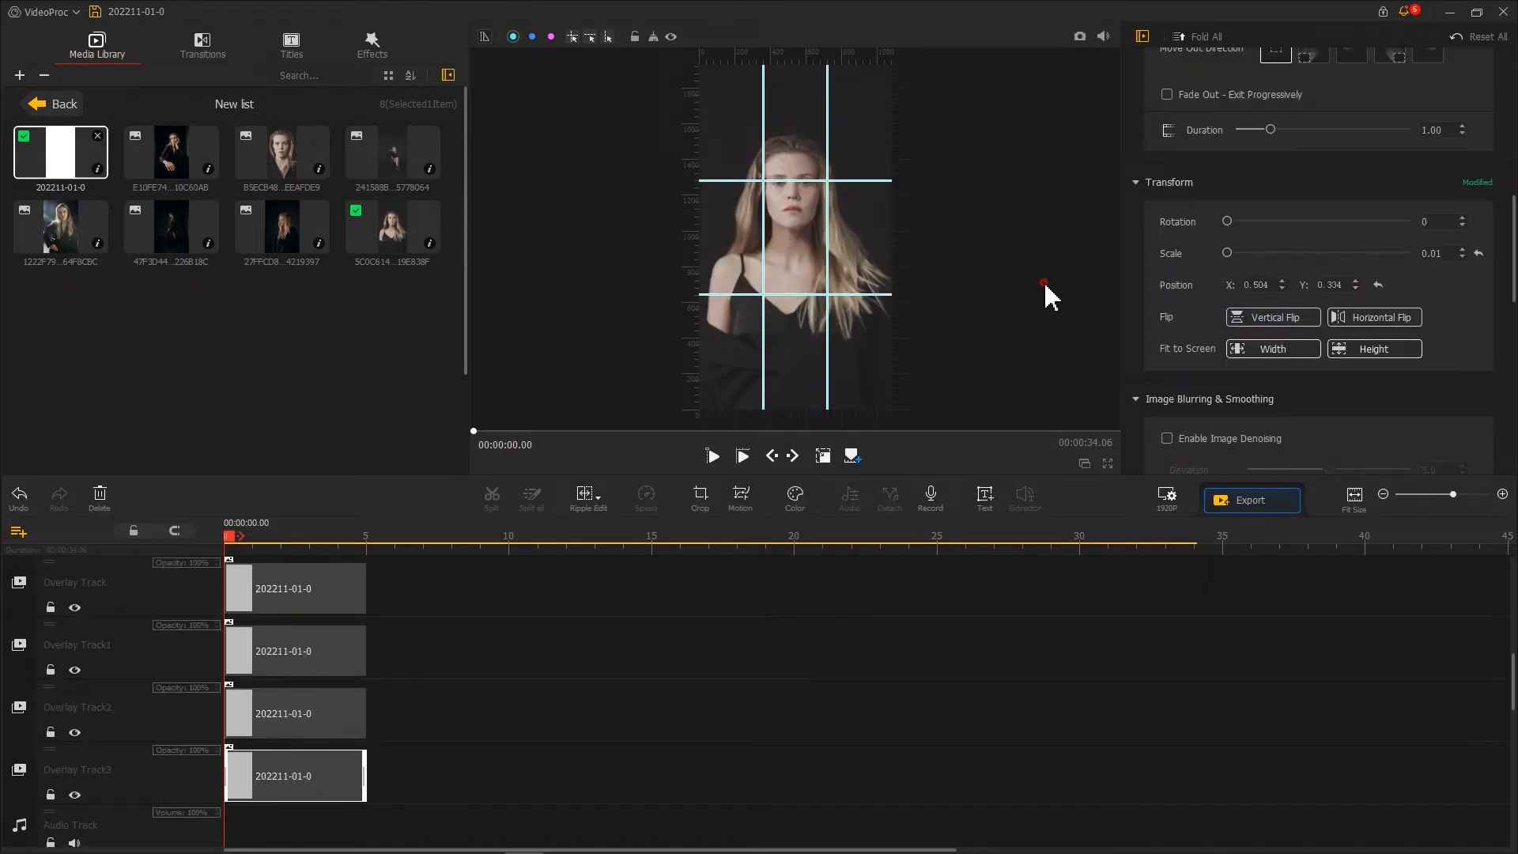
drag(827, 148, 879, 148)
drag(763, 140, 904, 132)
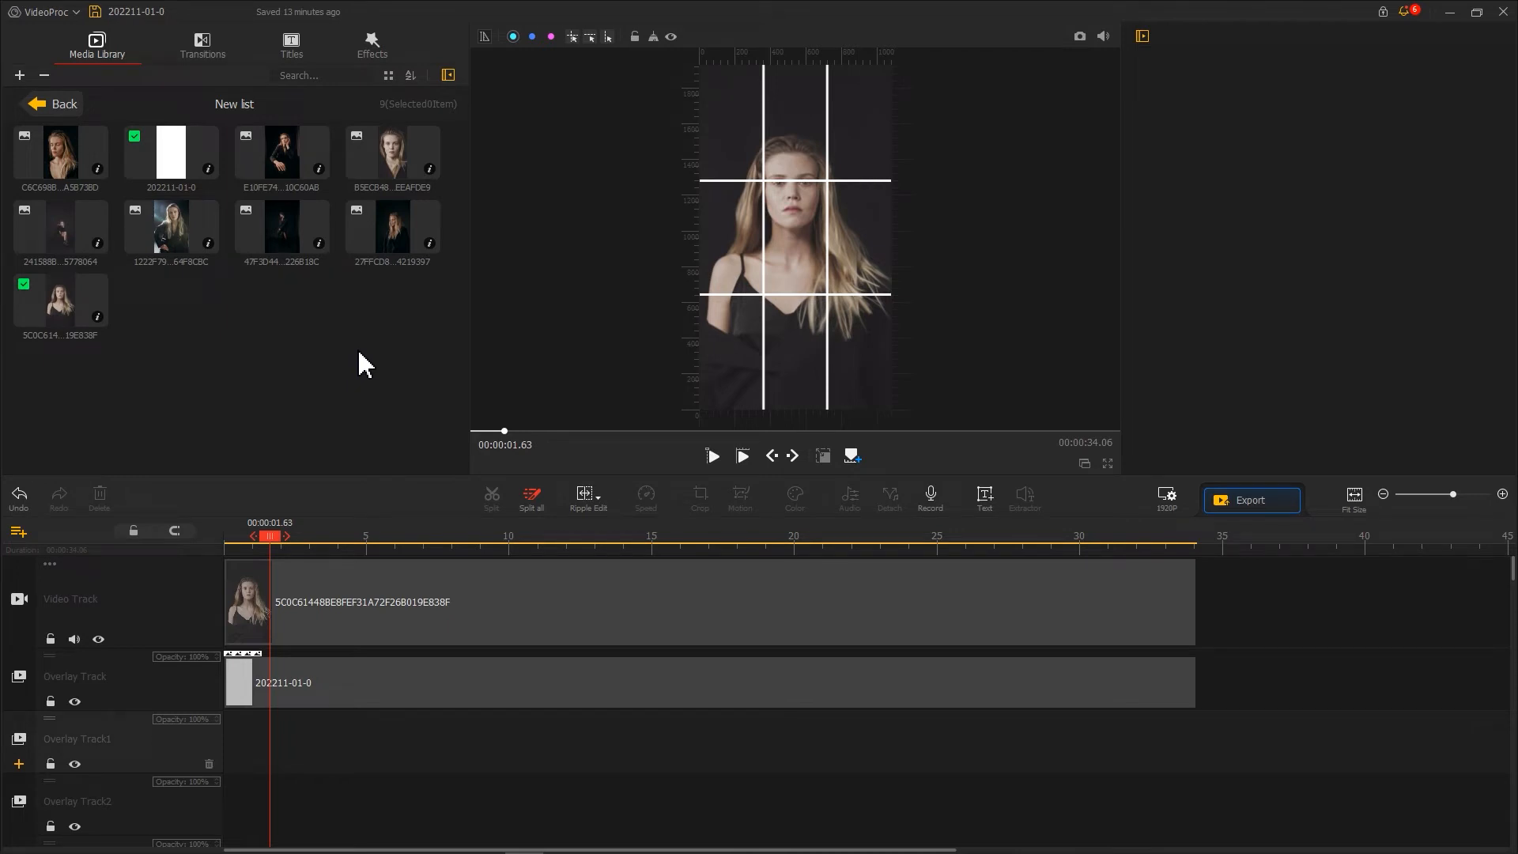
Step: Place photo C6C698B…A5B73BD at the start of Overlay Track1 and crop it to a 9:16 aspect ratio
drag(101, 158, 243, 755)
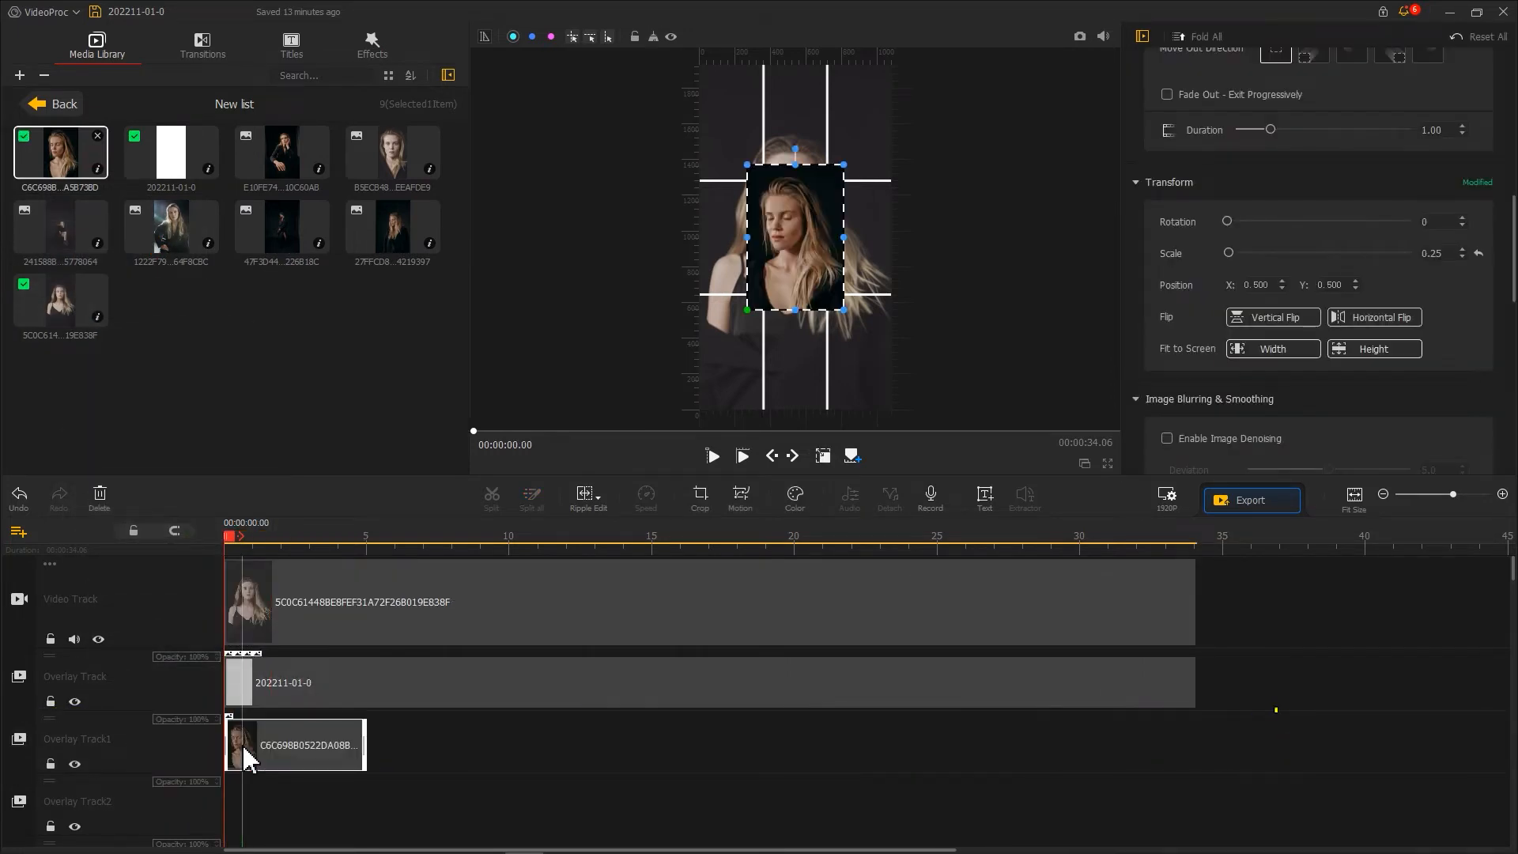
click(700, 498)
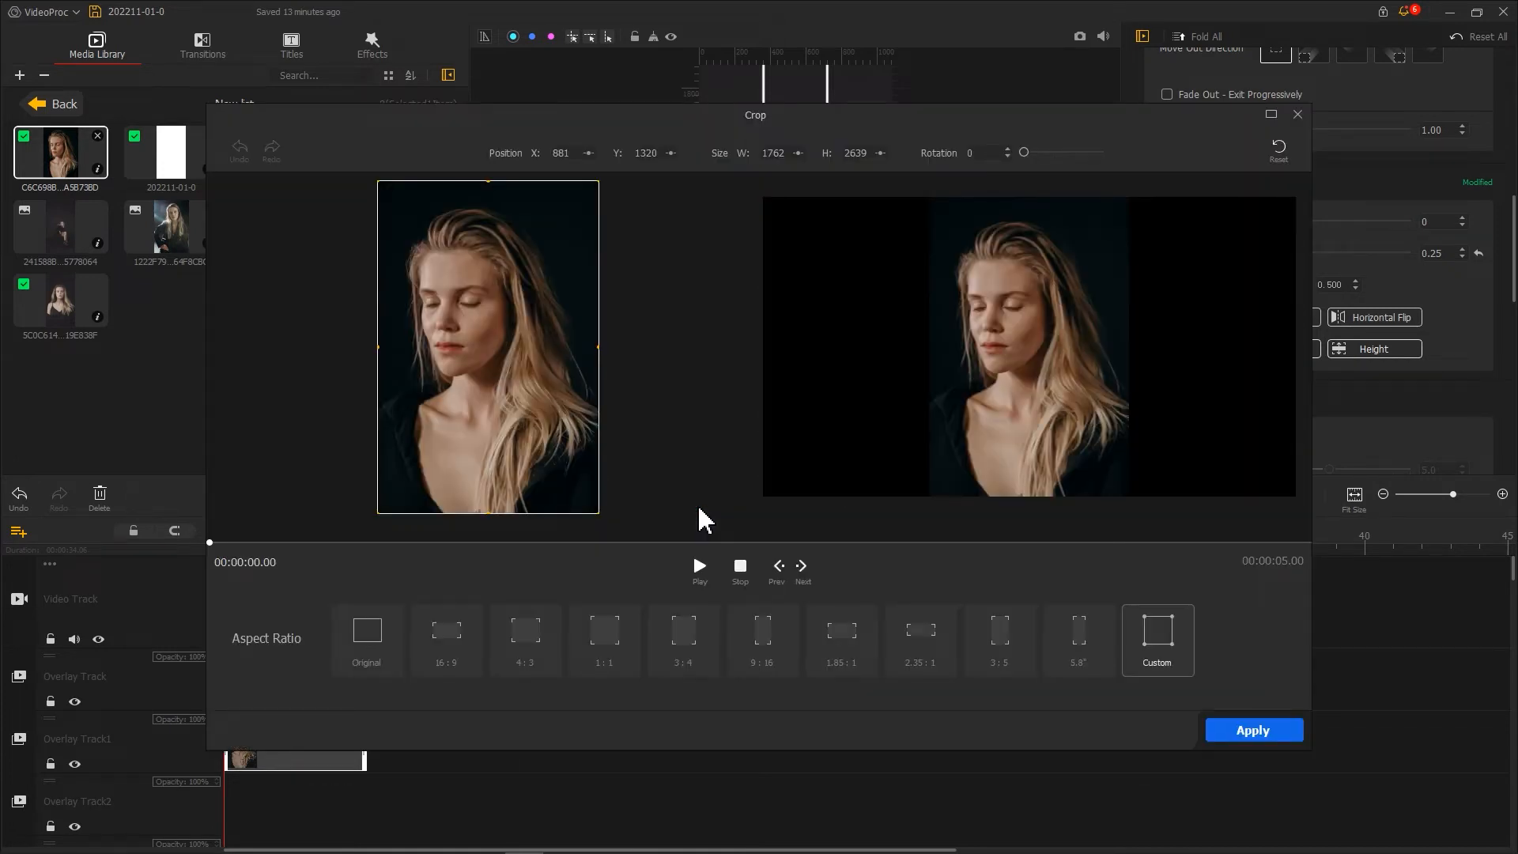
click(762, 633)
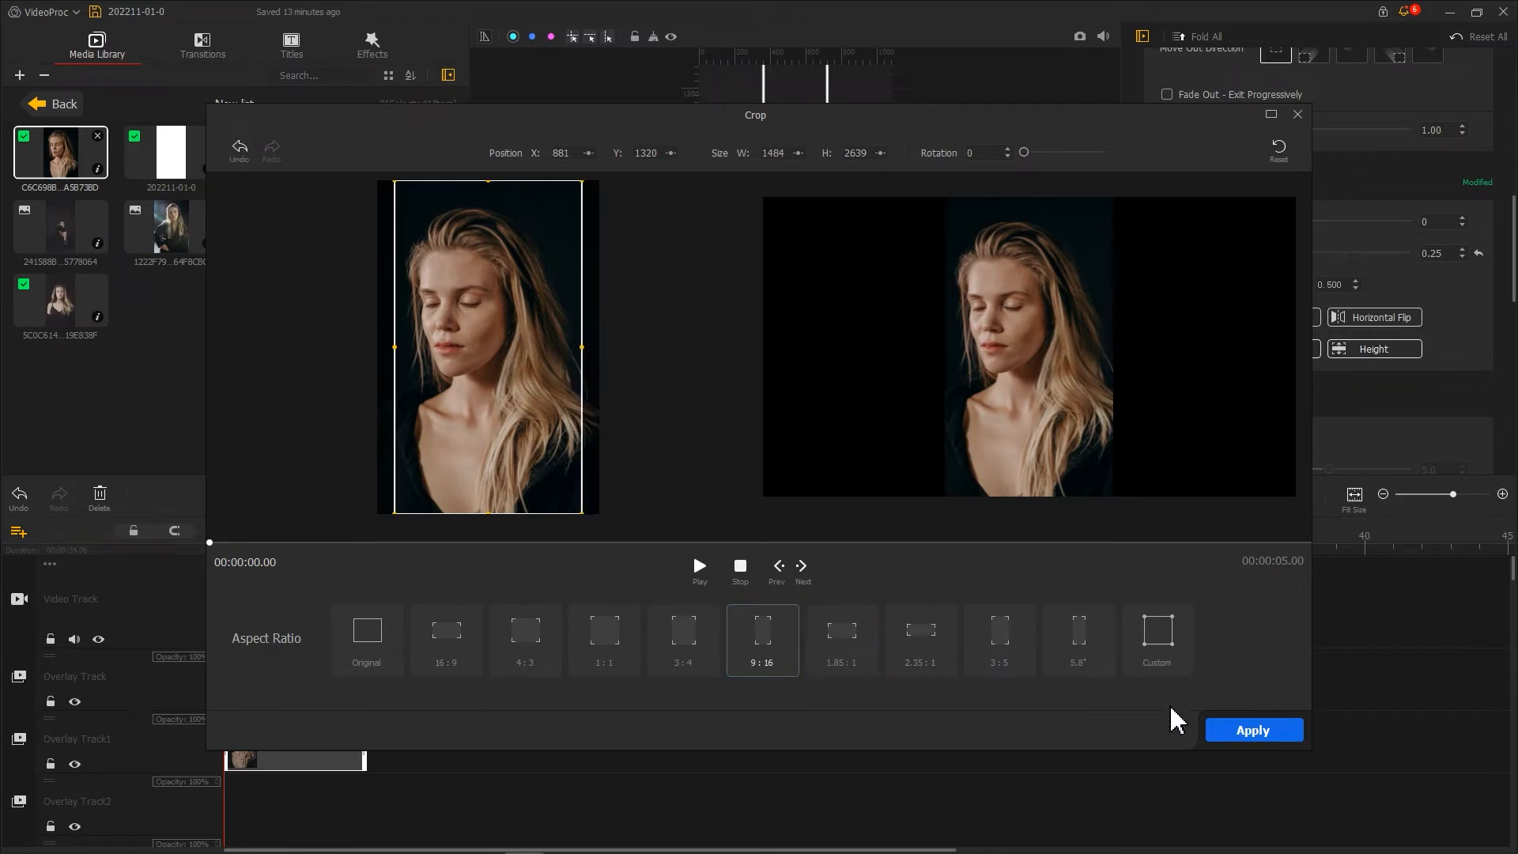
click(1269, 734)
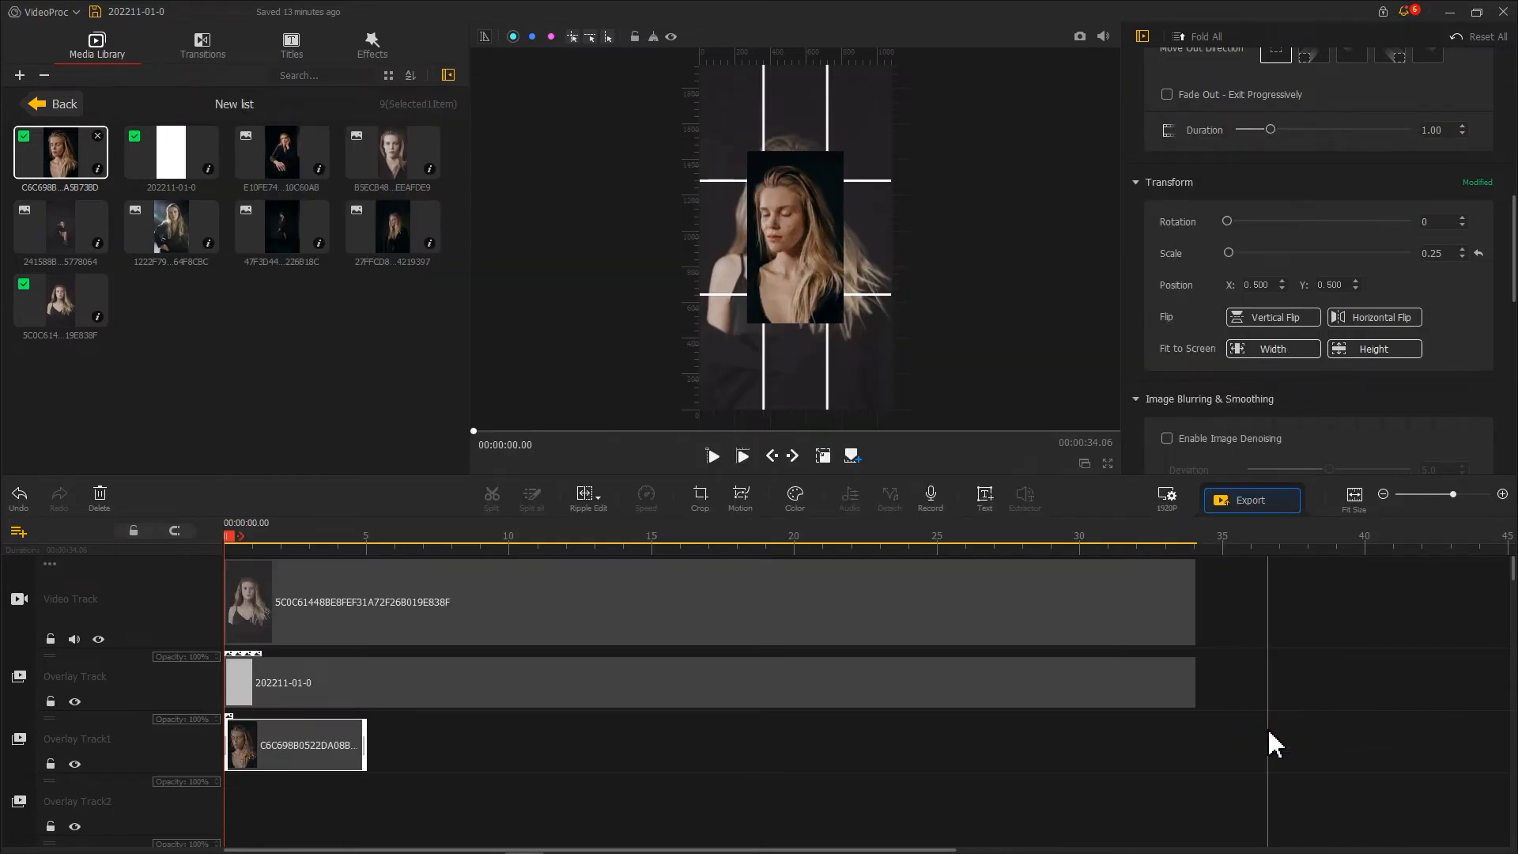
Step: Fit the cropped photo into the top middle grid cell at scale 0.10, with its Y position set to 0.831
drag(813, 237, 831, 144)
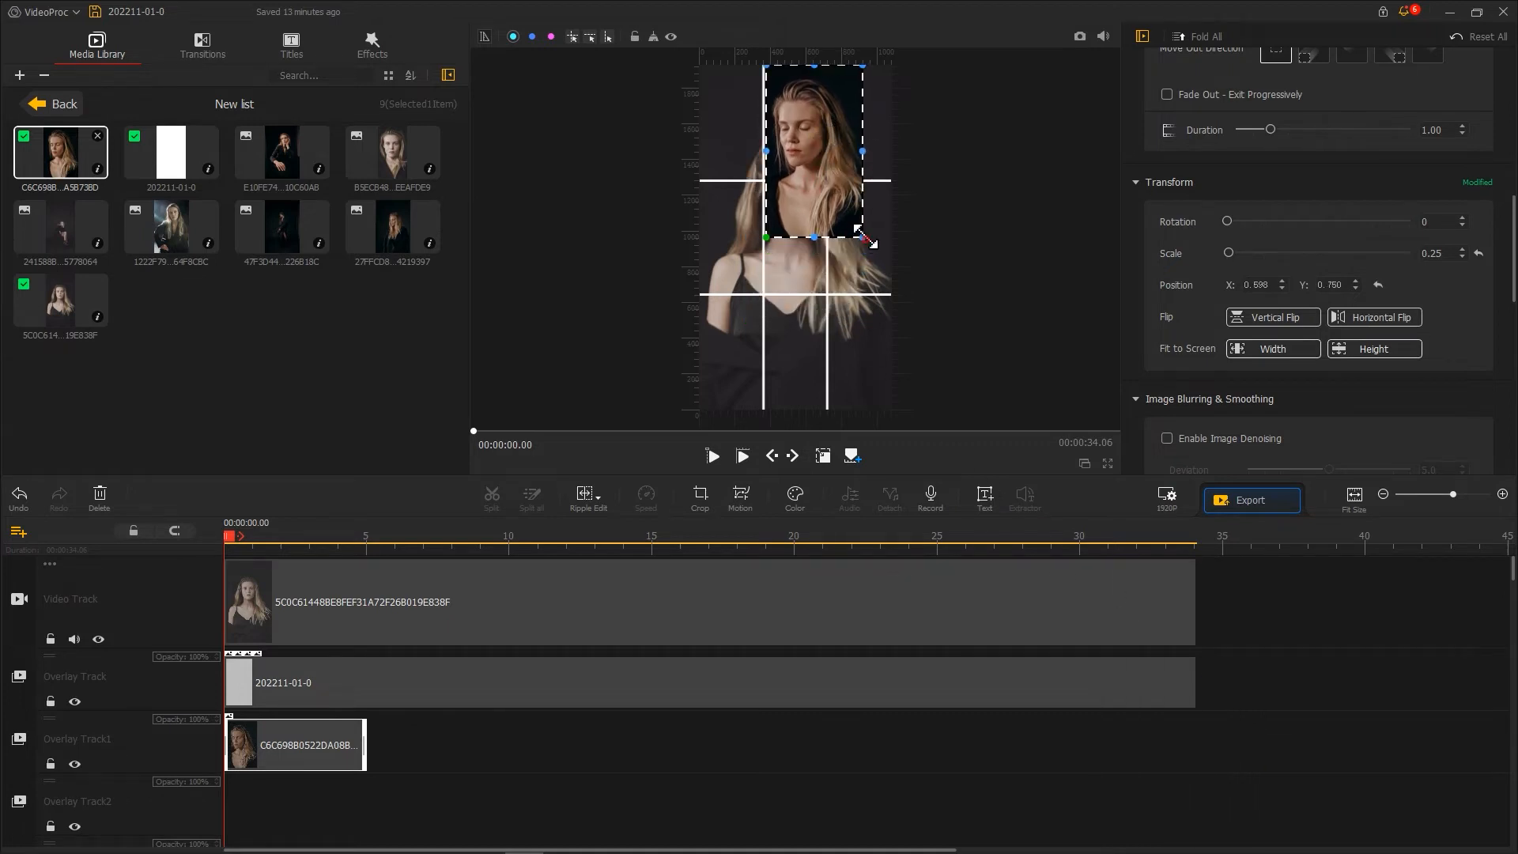
drag(862, 235, 822, 172)
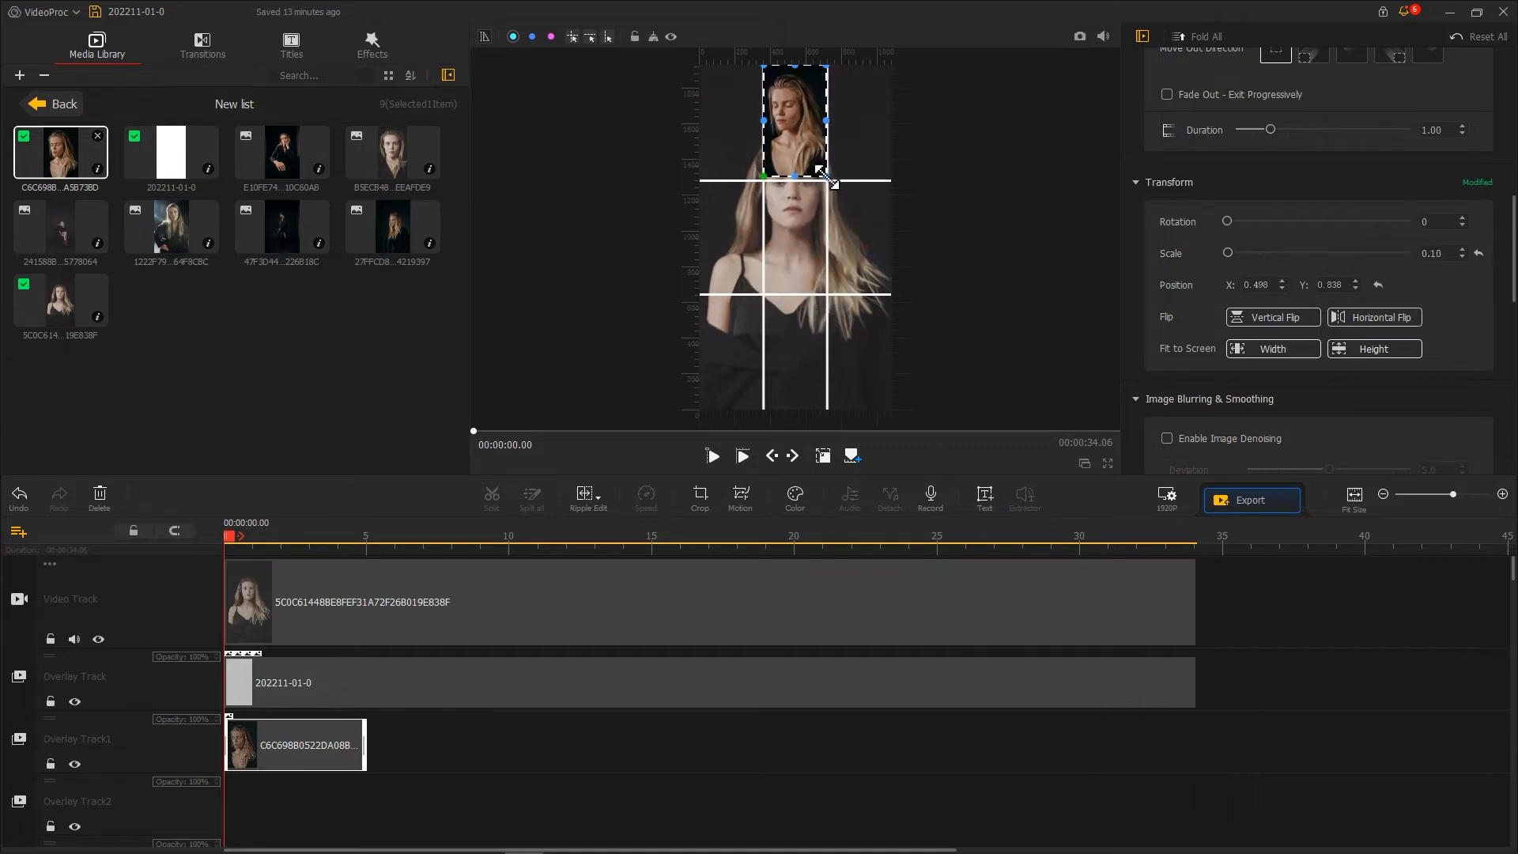
click(1357, 288)
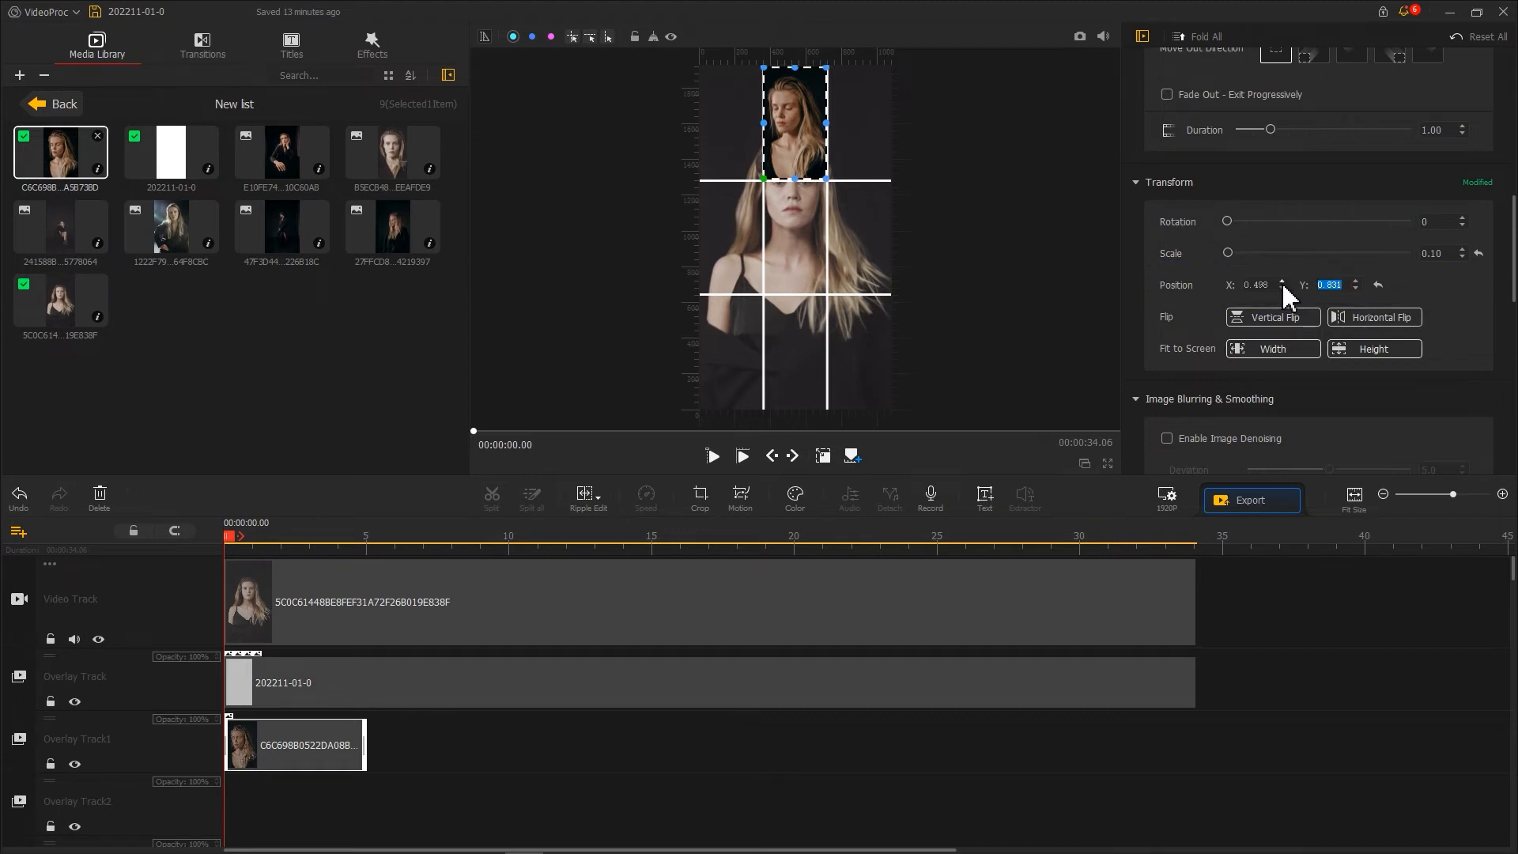
click(1001, 212)
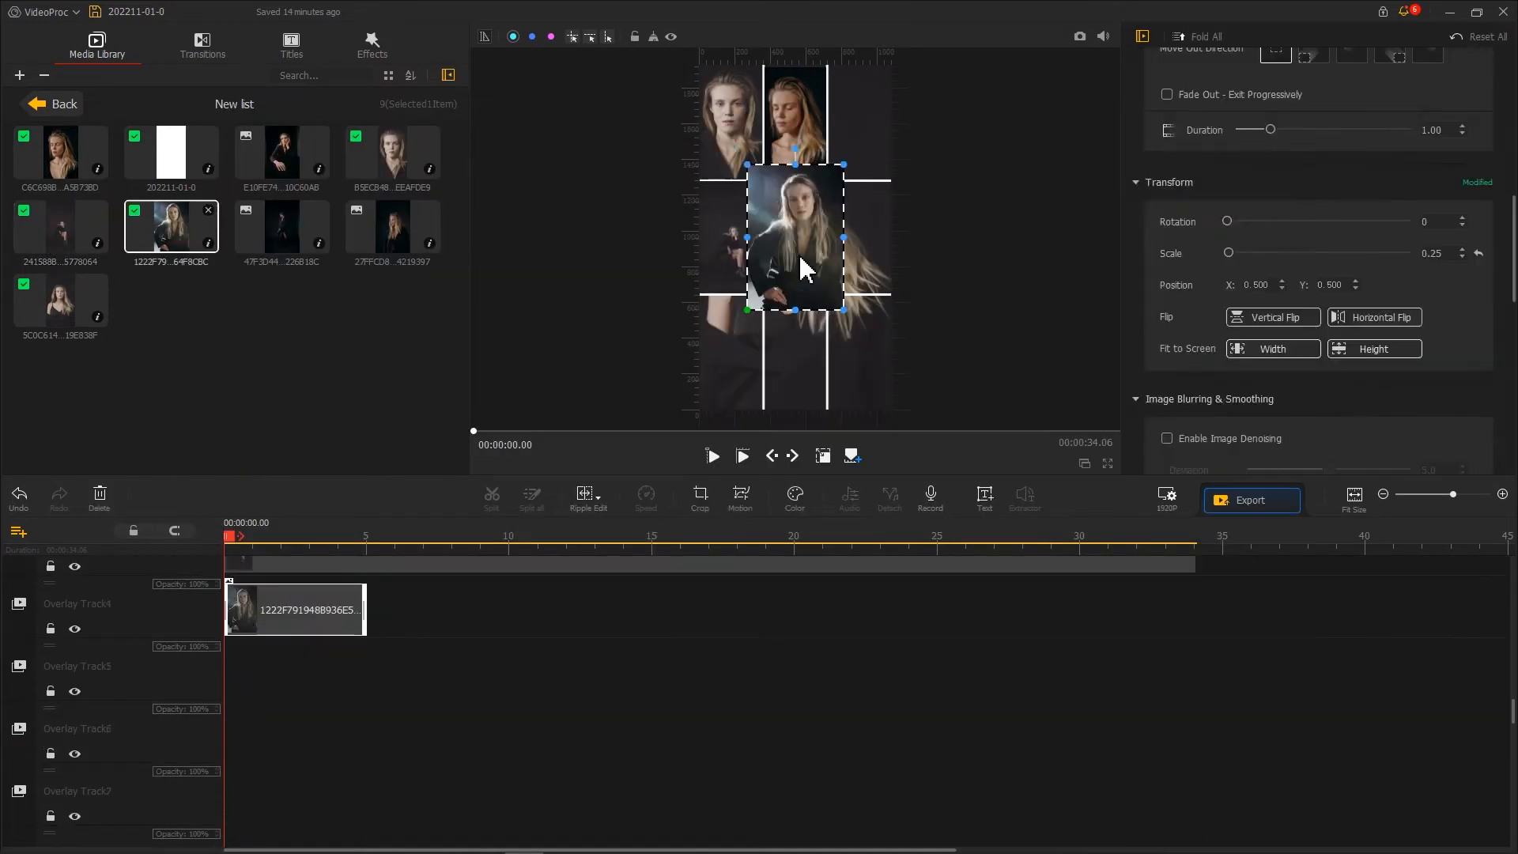
Step: Move photo 1222F79…64F8CBC toward the middle-right grid cell, and apply a 9:16 crop to the 7695E1A…5911496 video
drag(811, 240, 859, 272)
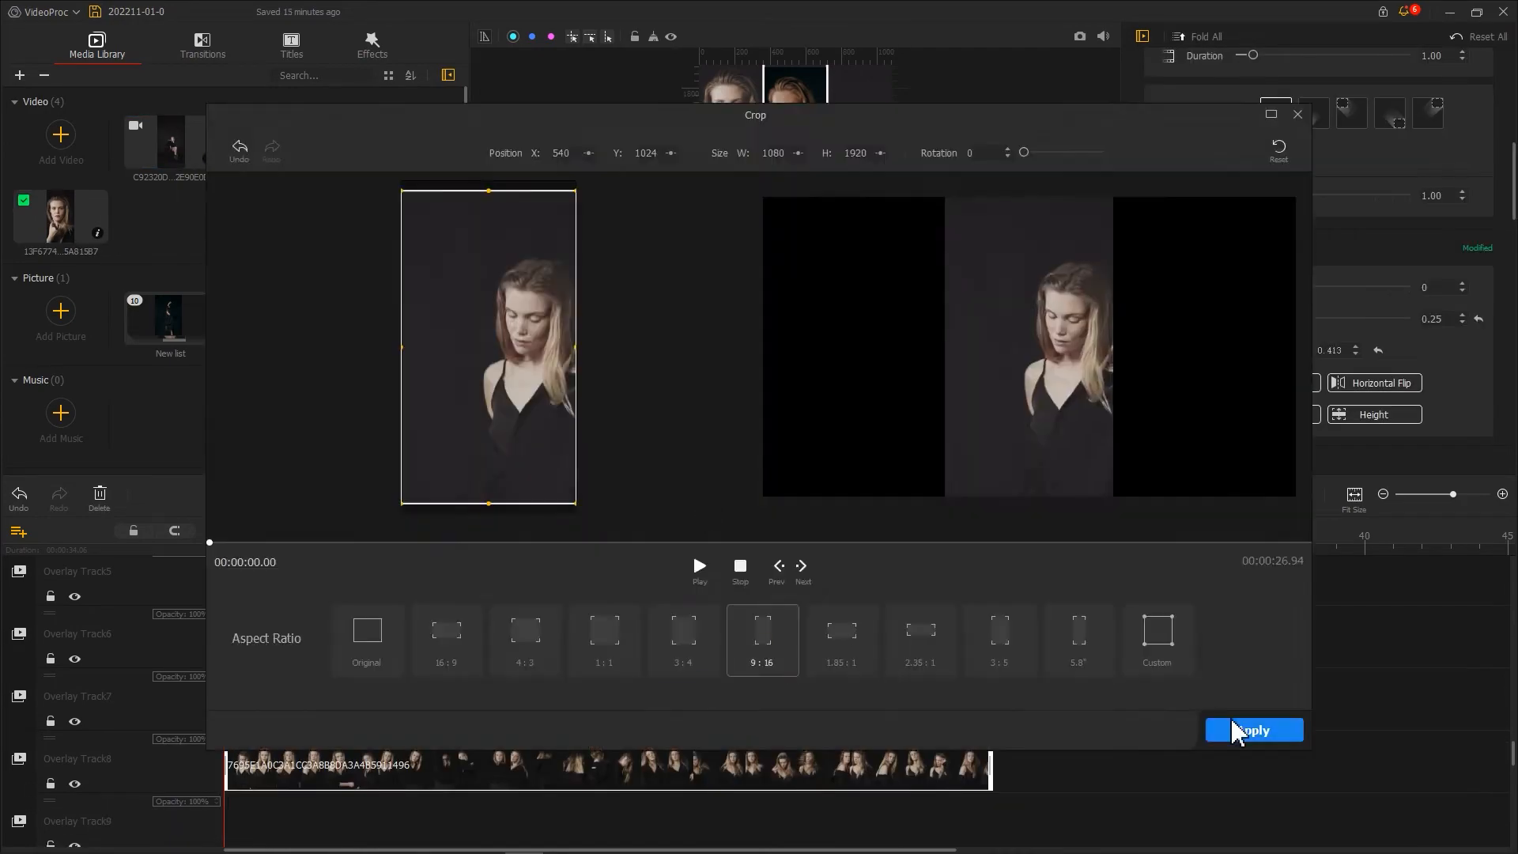
click(1237, 731)
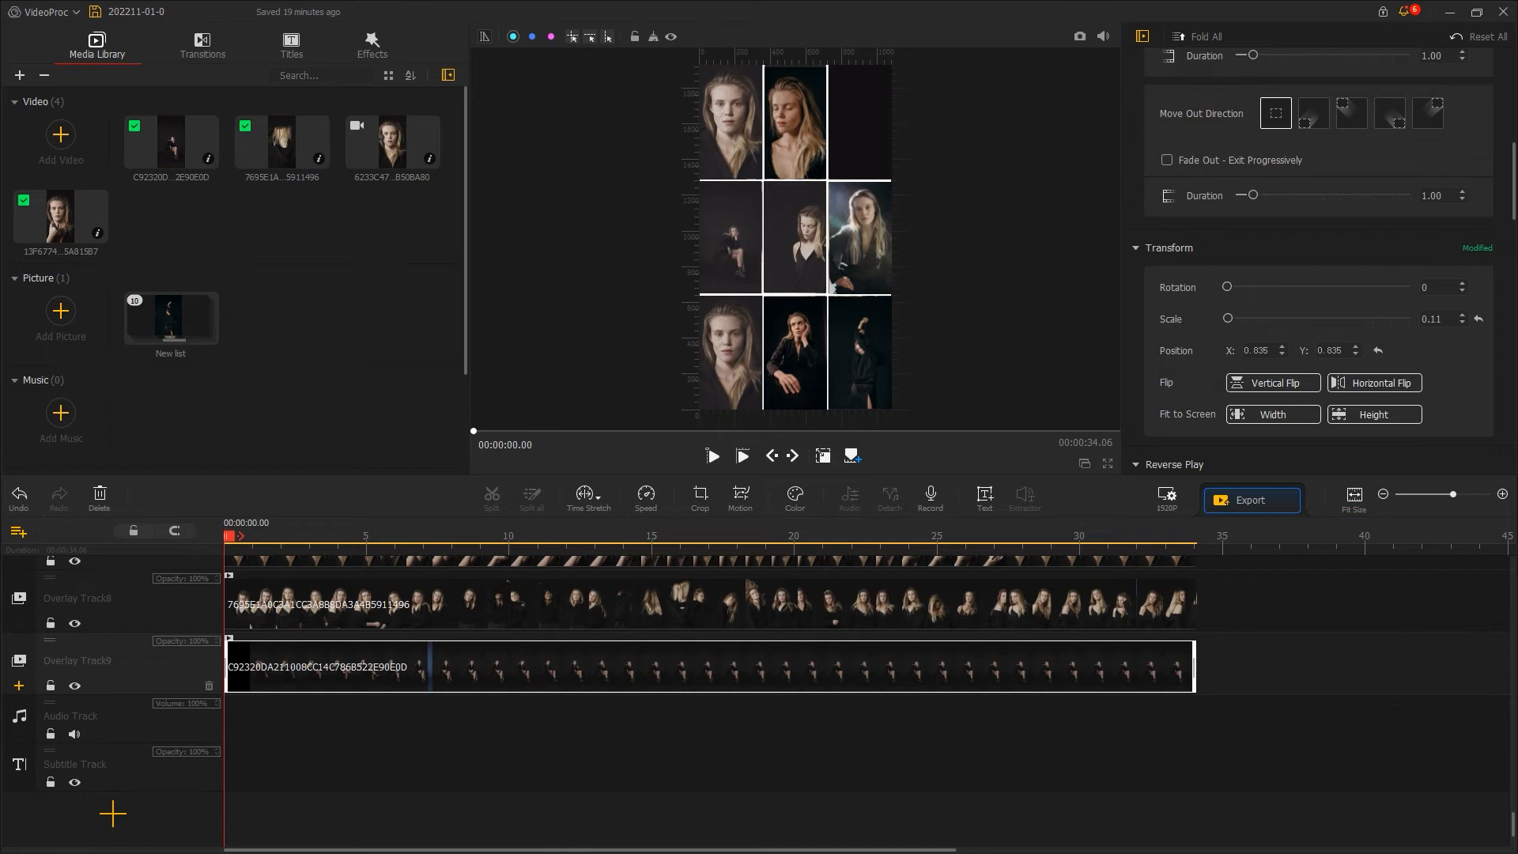
Step: Add the its-time-for-business-no-vocals music at the start of the audio track and mark its beats with the Audio Beat analysis
drag(1304, 38, 241, 648)
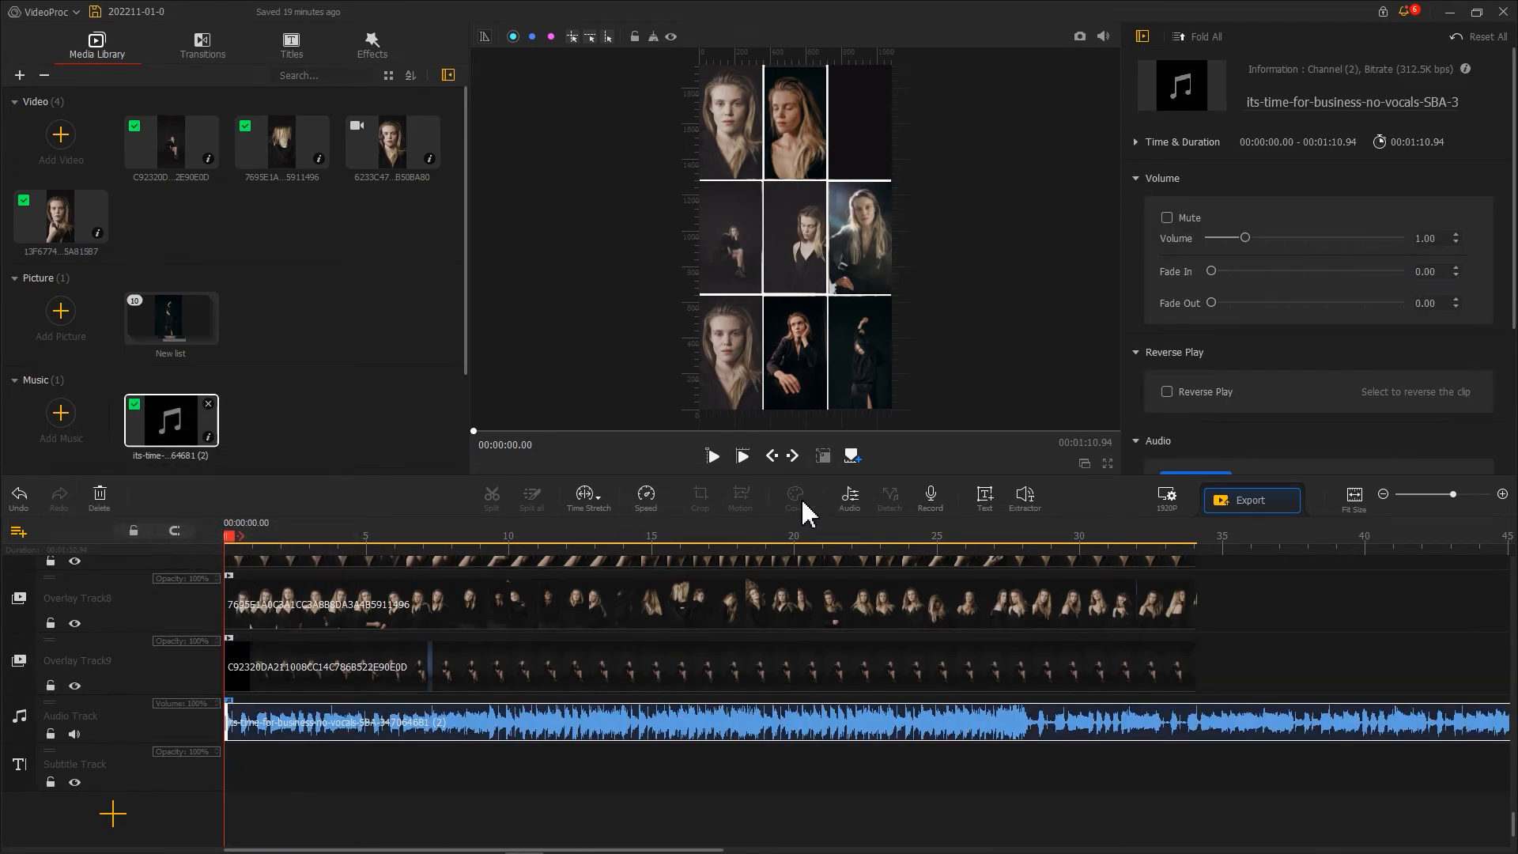
click(844, 500)
click(261, 126)
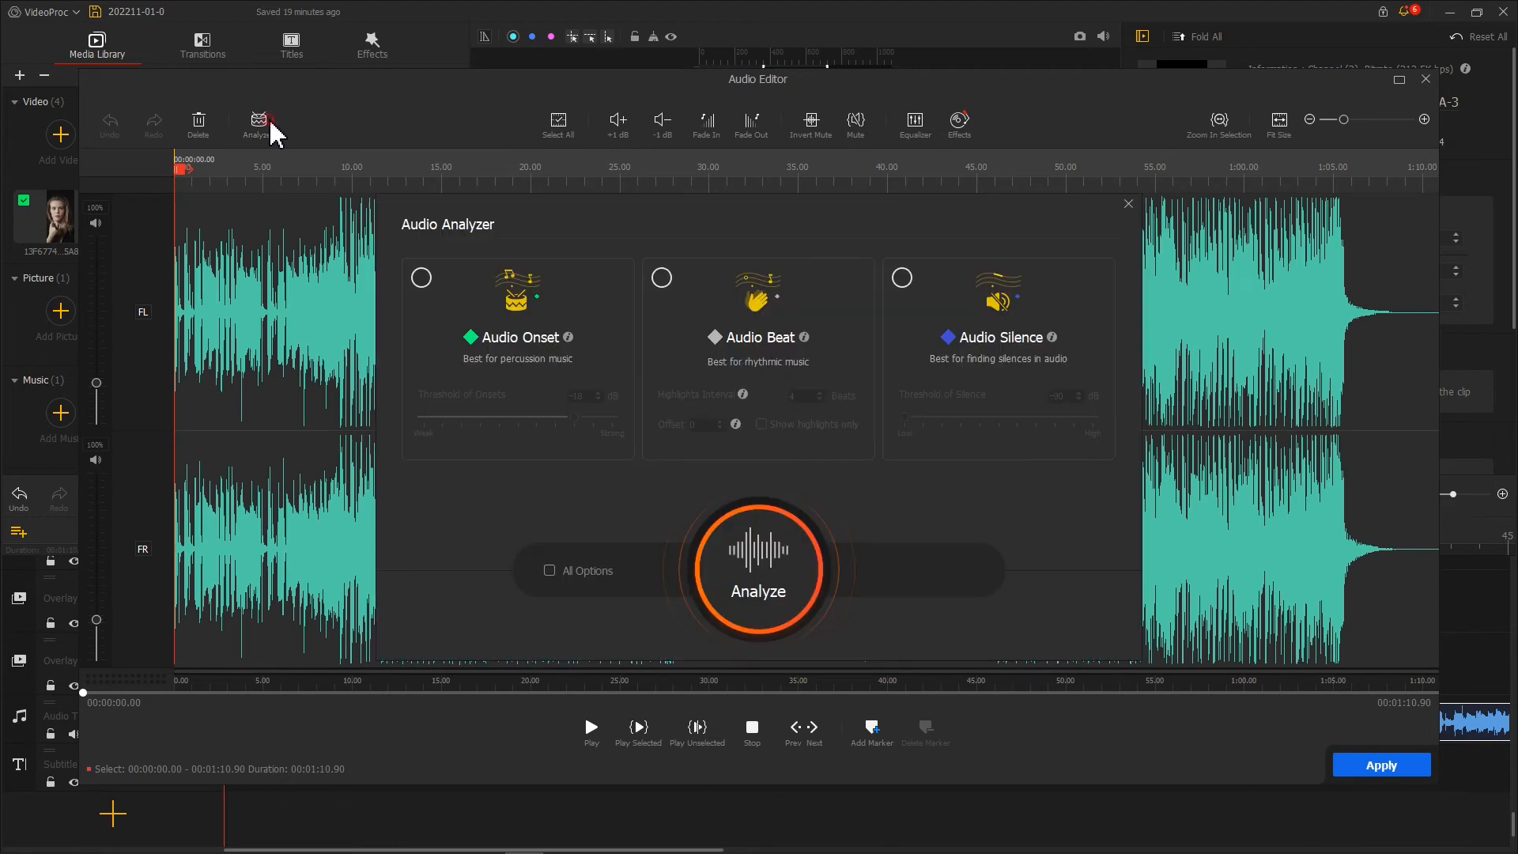
click(662, 278)
click(725, 550)
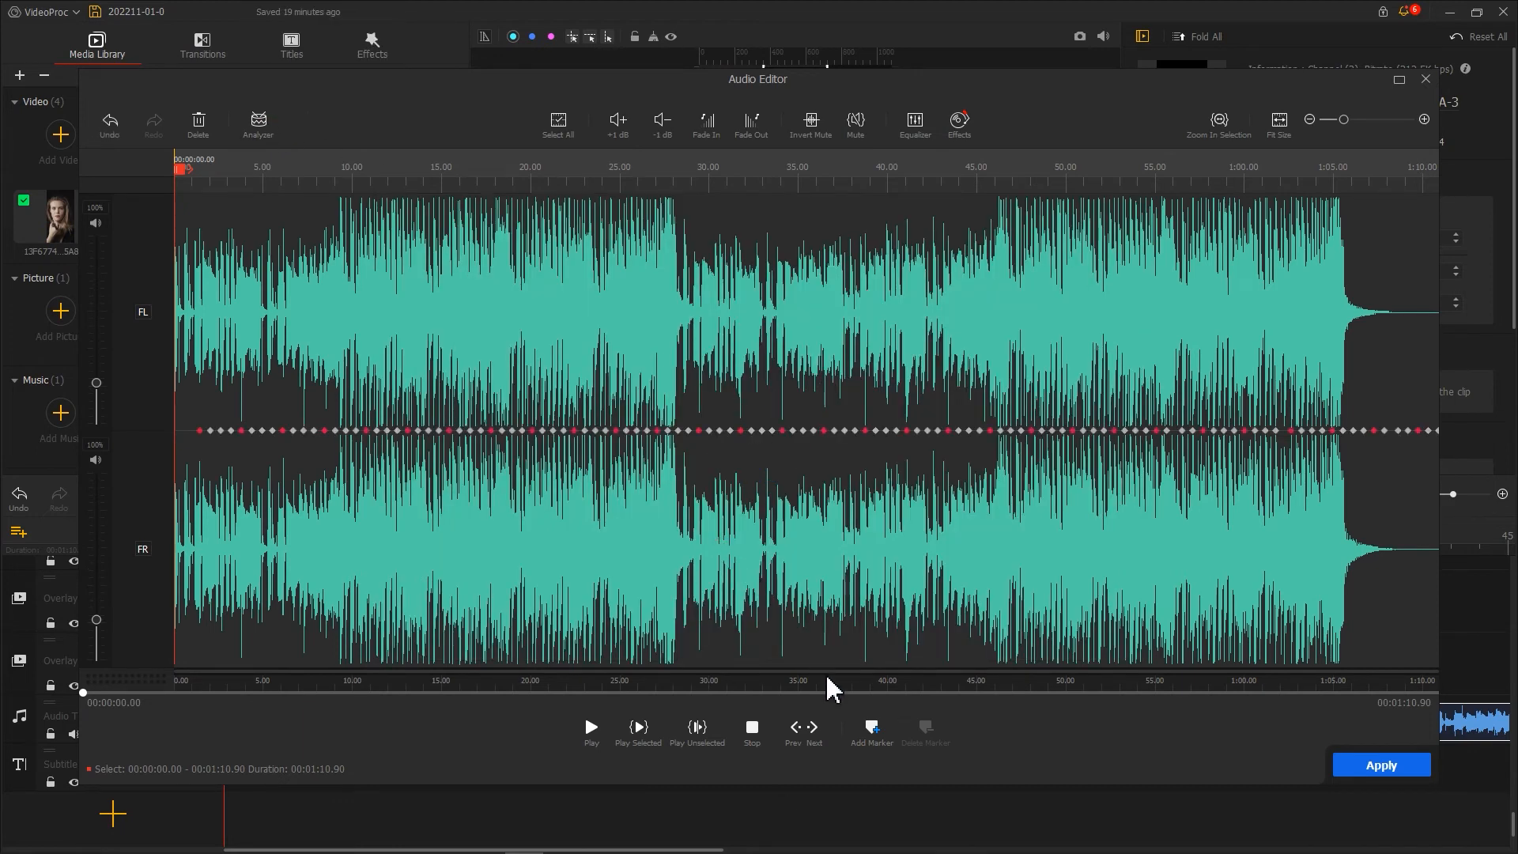
click(870, 728)
click(1343, 765)
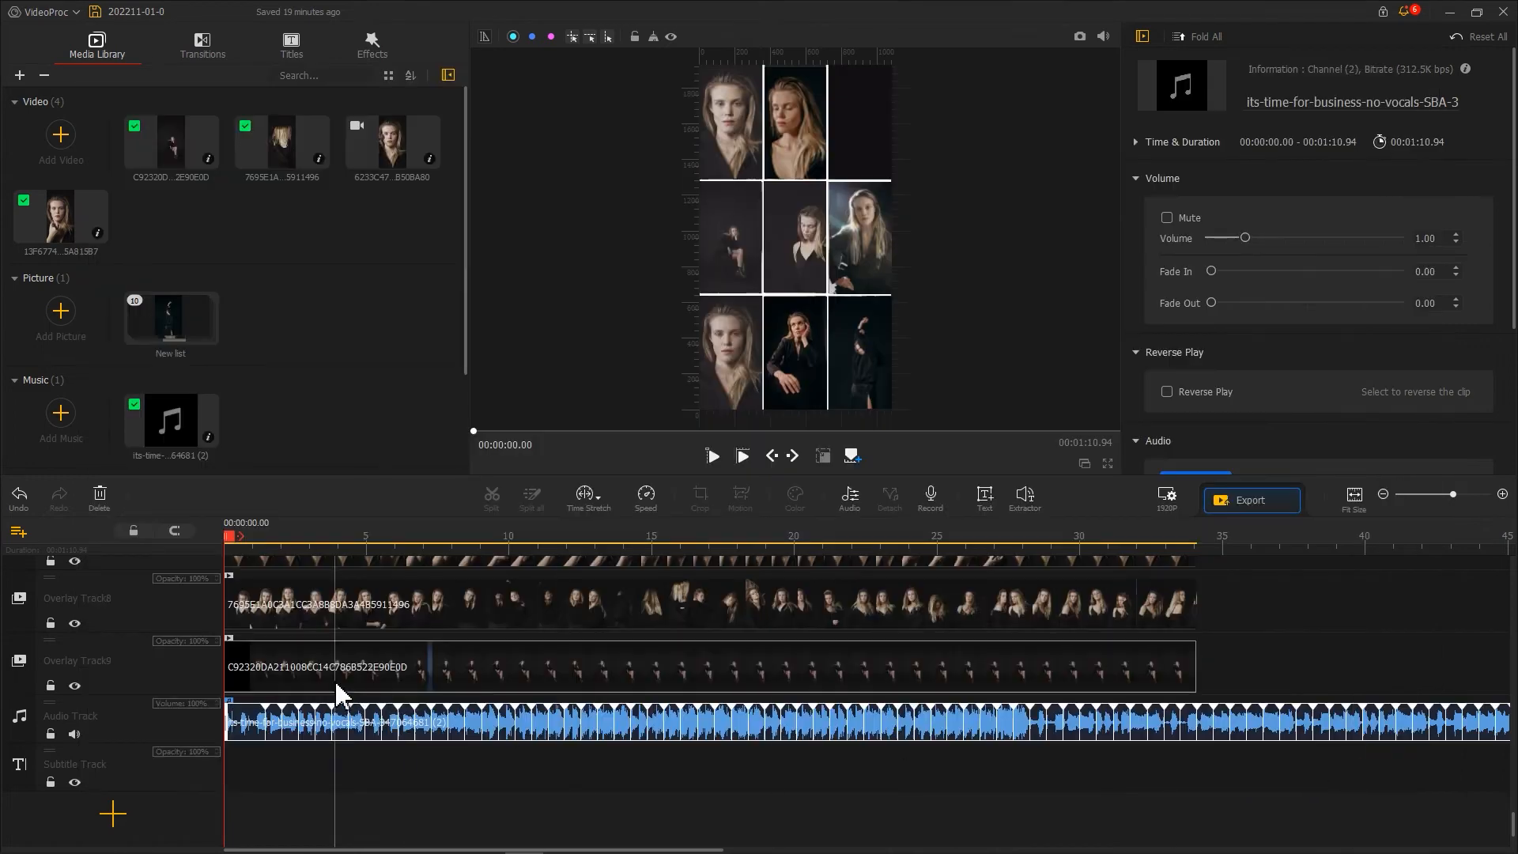
Step: Stagger the photos on Overlay Track2 through Overlay Track6 so each starts progressively further along the timeline, in time with the music's beat markers
scroll(336, 695, down, 5)
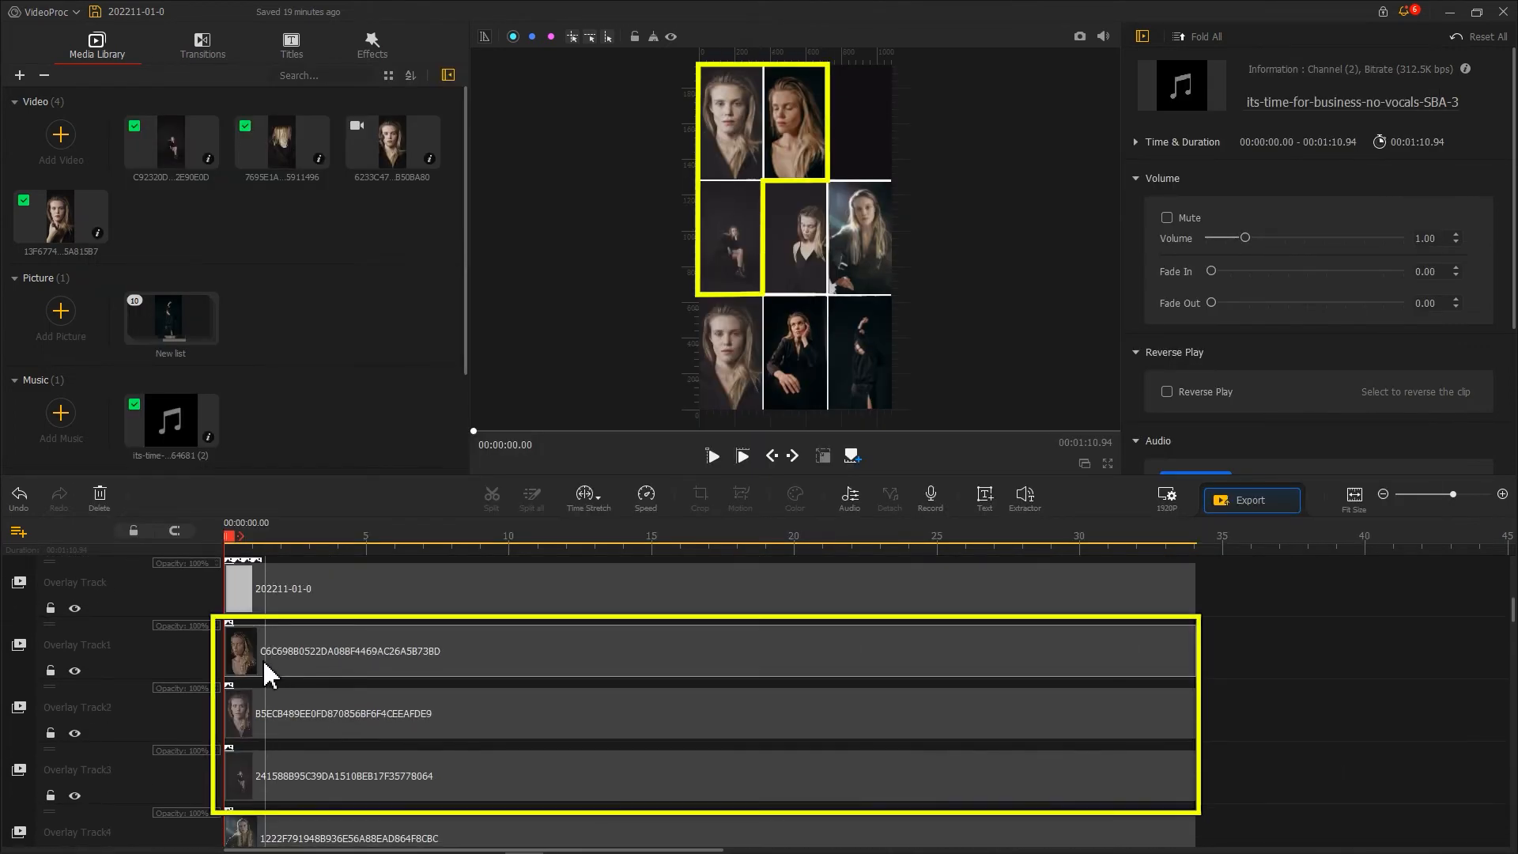
click(264, 670)
drag(266, 711, 283, 711)
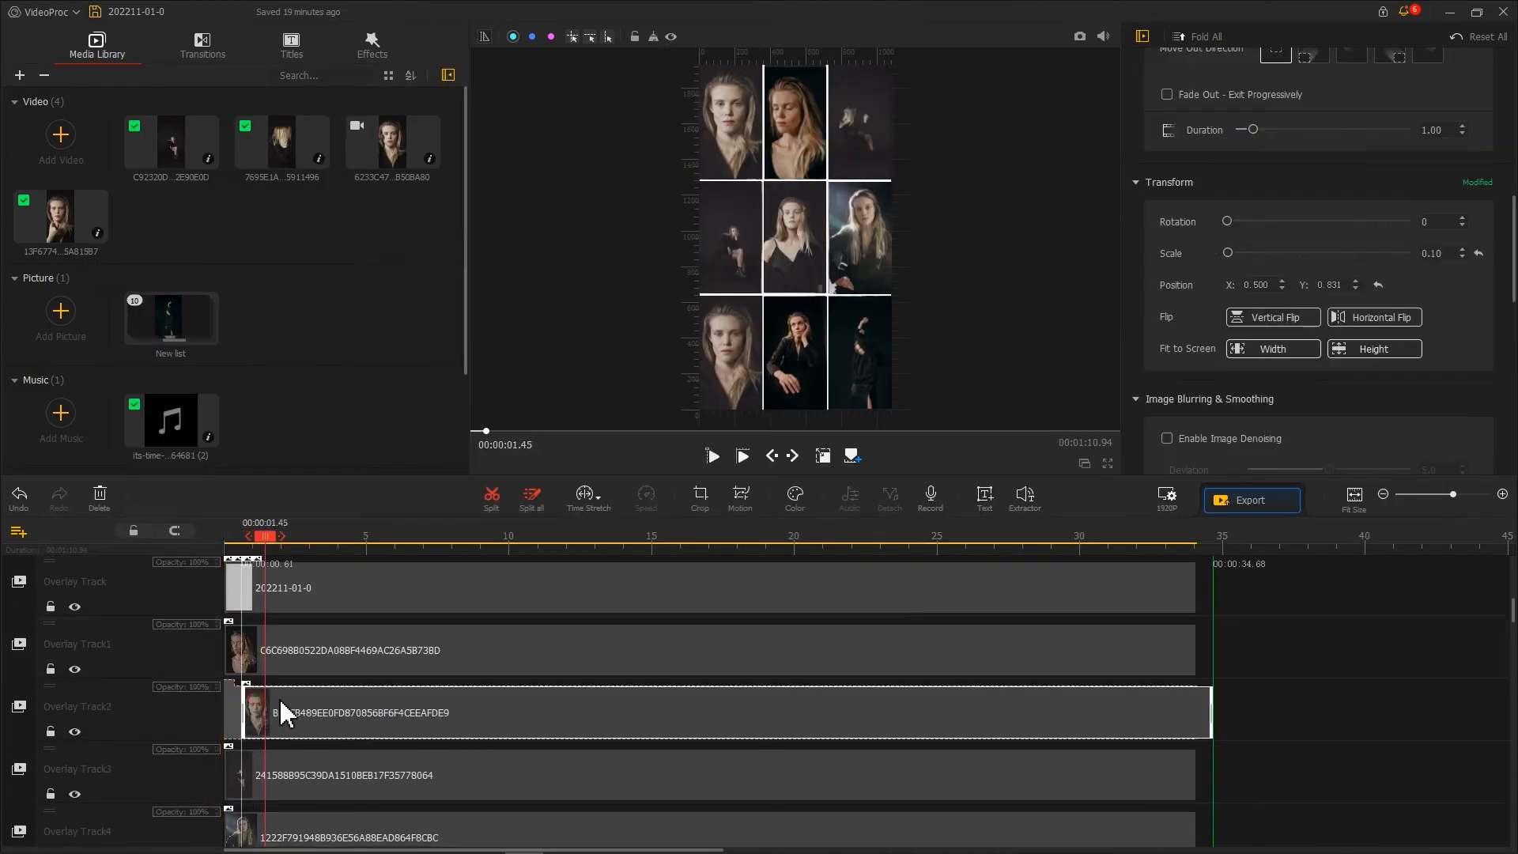
drag(273, 791, 315, 790)
scroll(316, 758, down, 3)
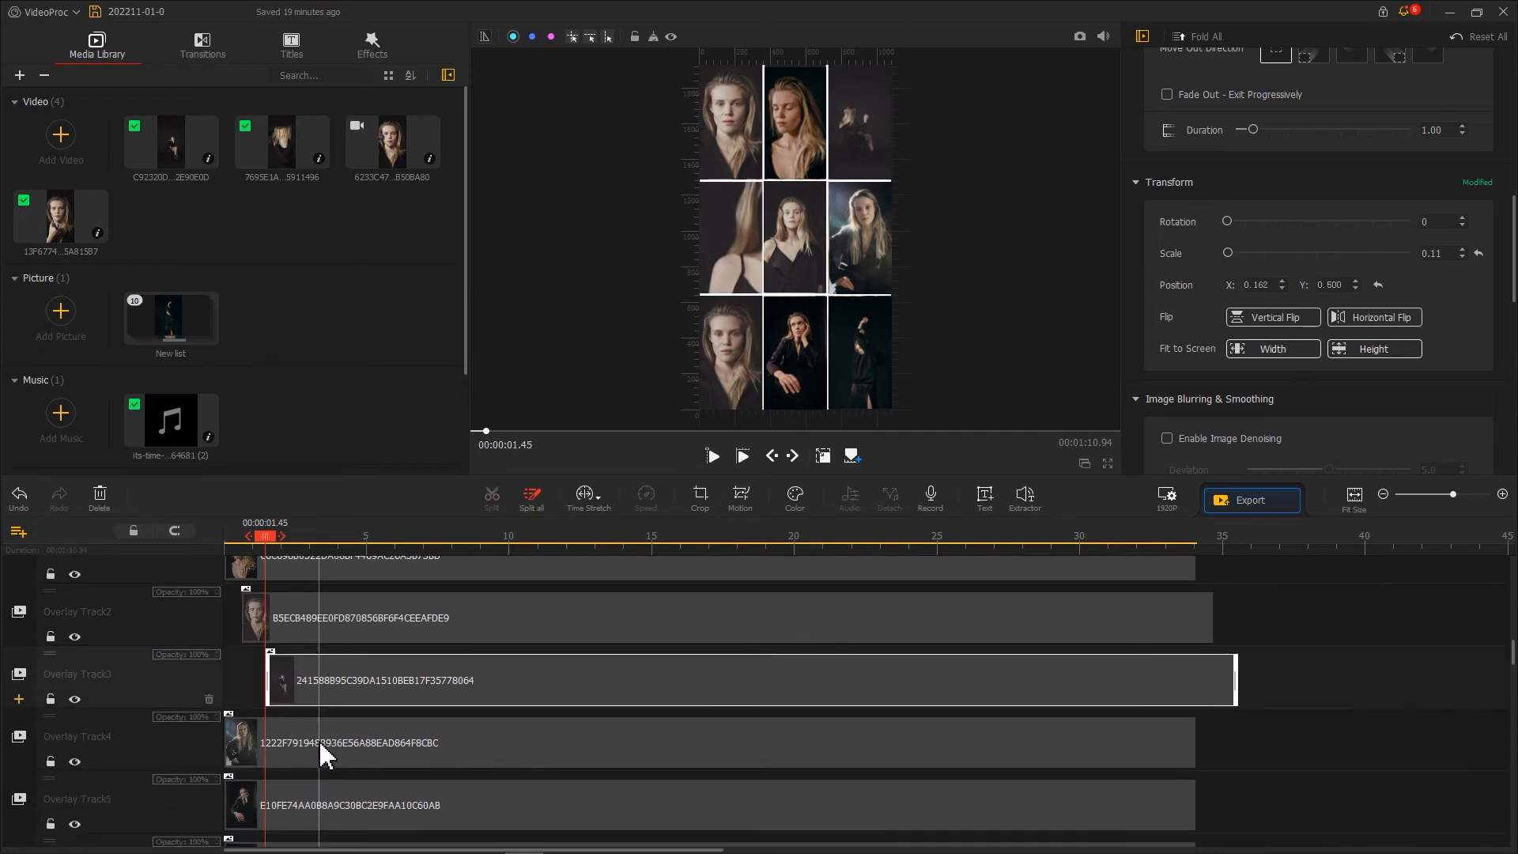
drag(314, 674, 413, 674)
drag(324, 709, 447, 711)
drag(299, 772, 463, 787)
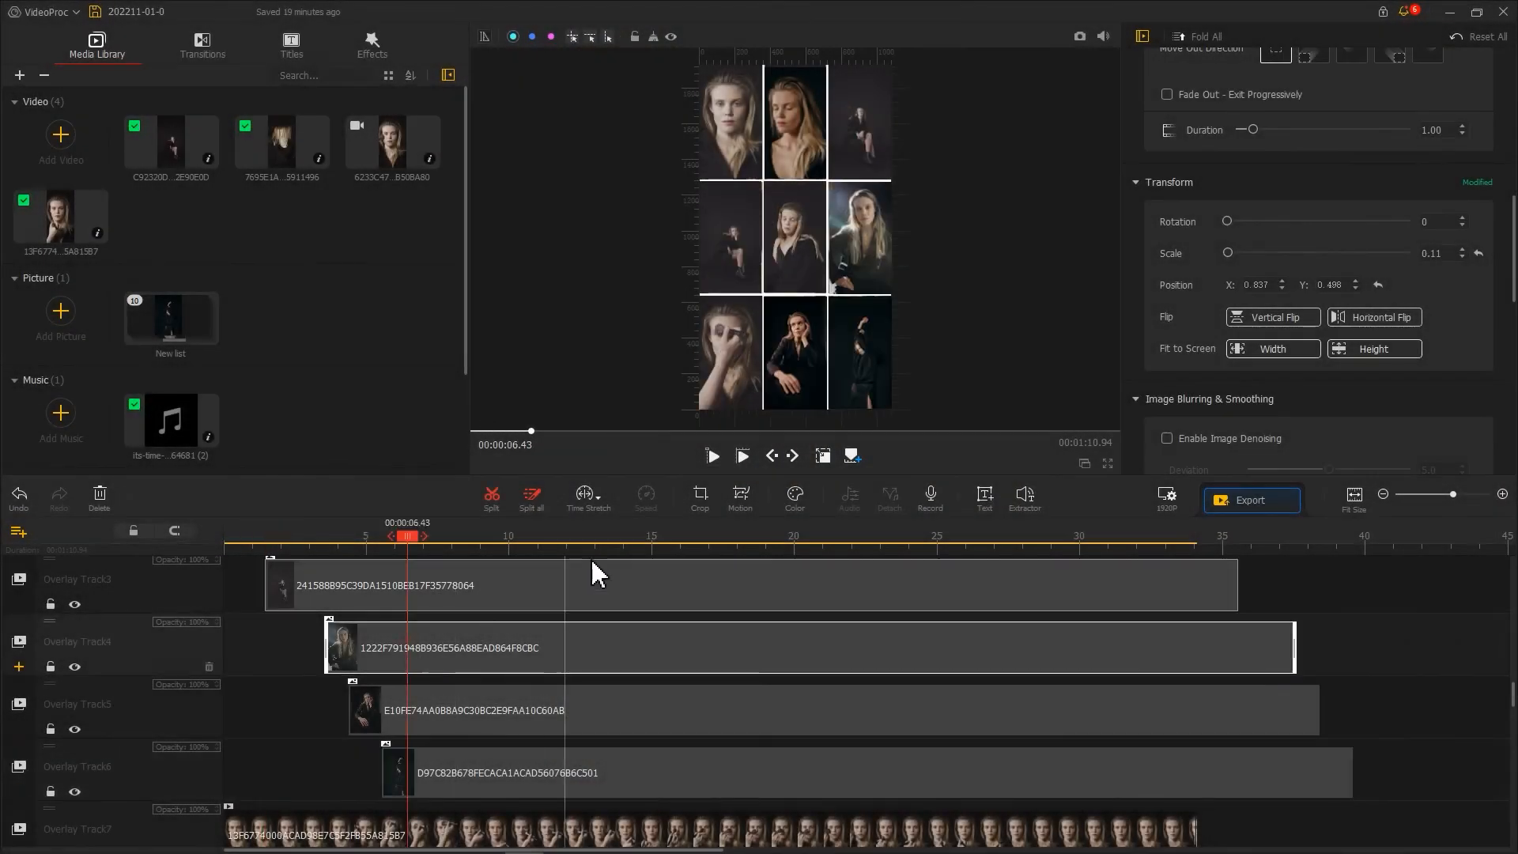
Step: Add a Motion keyframe at the start of photo 1222F79…64F8CBC, enlarge its frame to about 1620x2860 and move it above the image
click(741, 496)
click(557, 491)
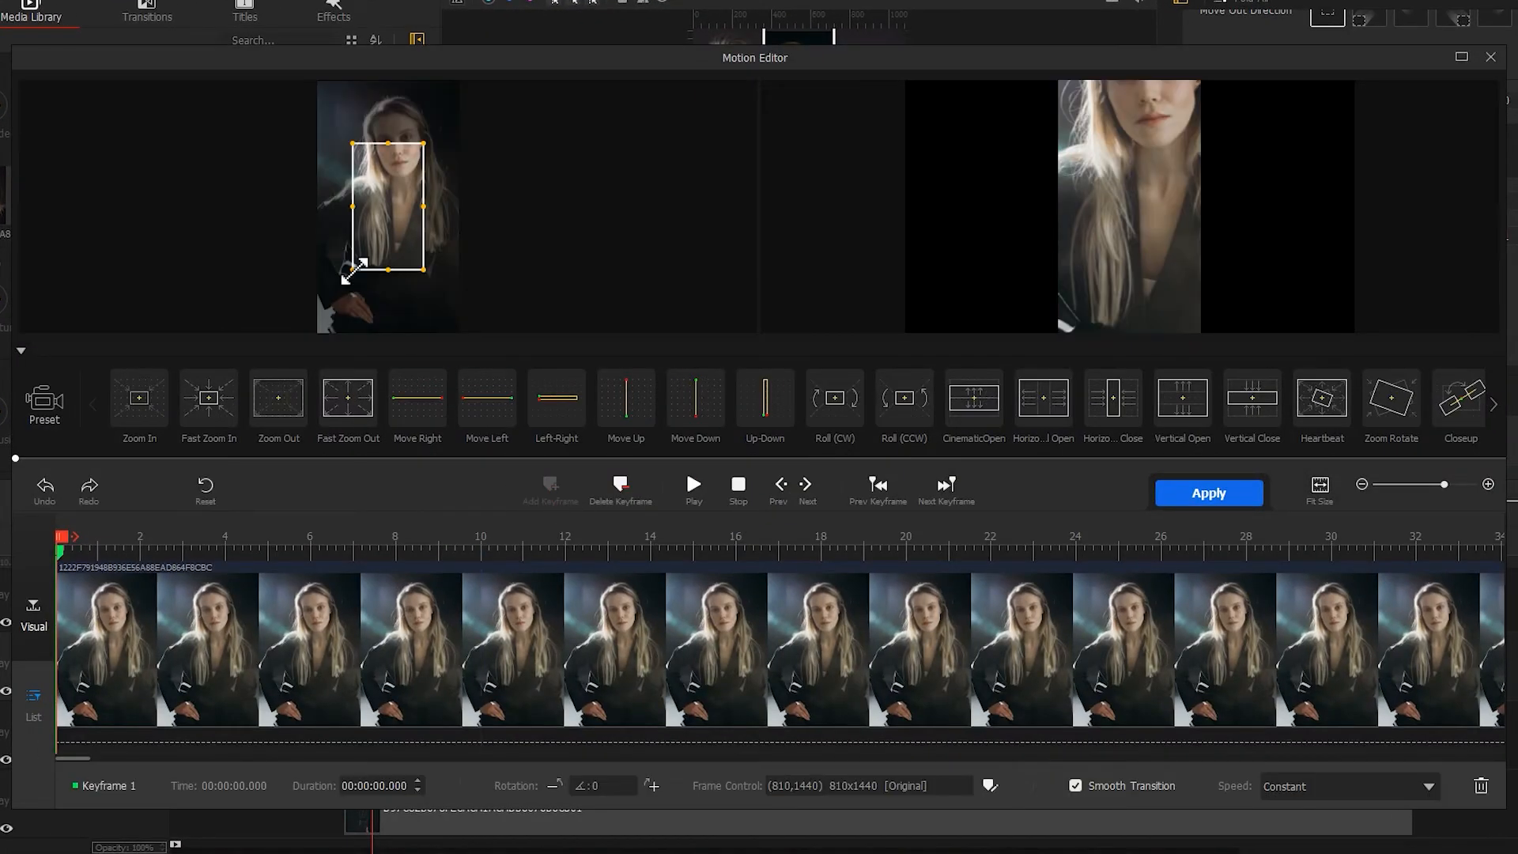
drag(353, 270, 325, 329)
drag(421, 144, 457, 82)
drag(408, 218, 393, 47)
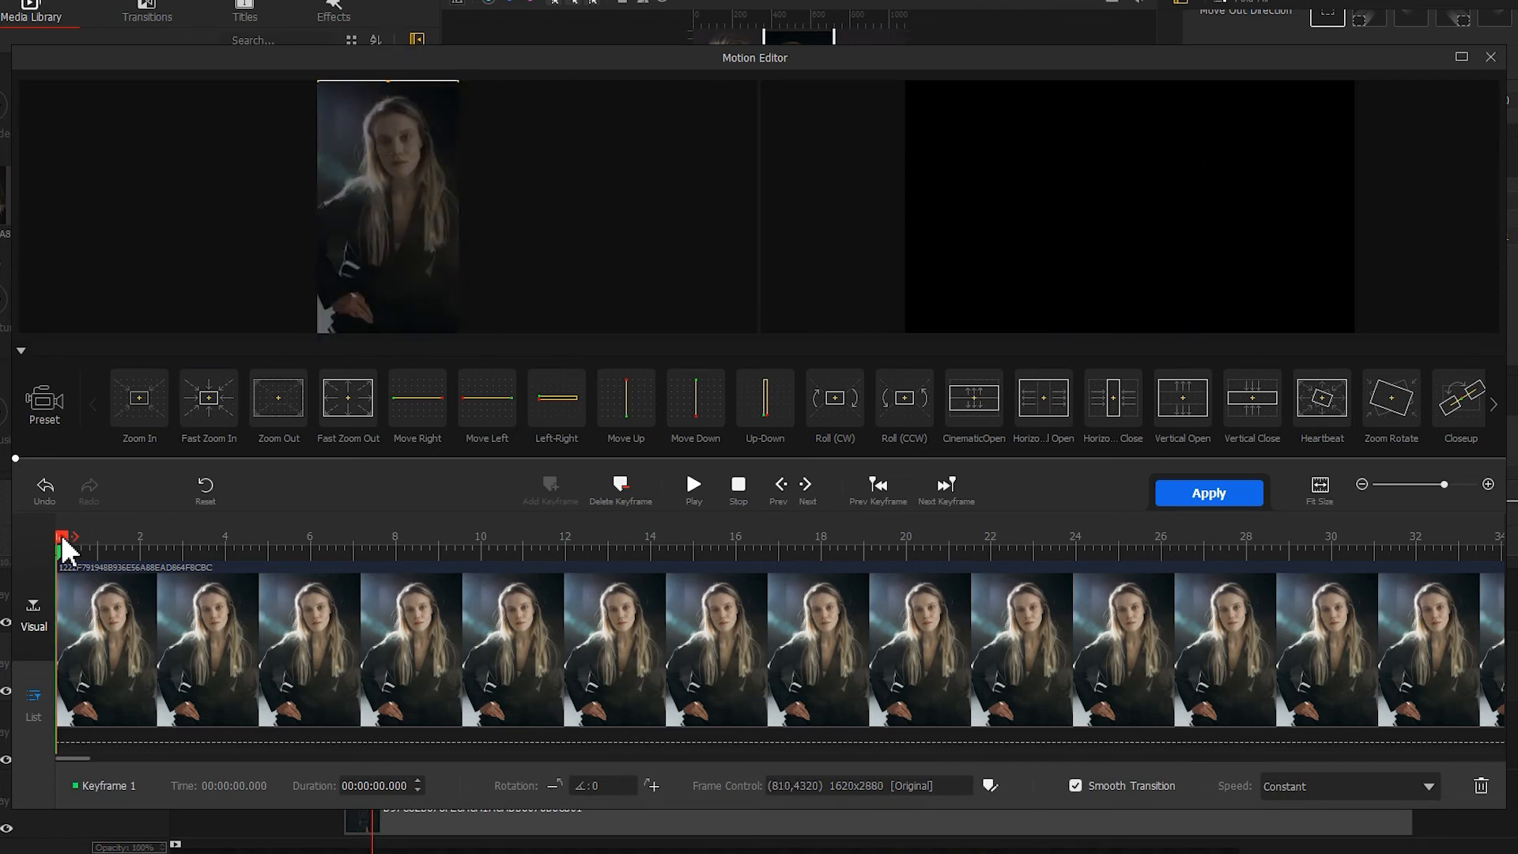
Step: Add a second motion keyframe at about 0.9 s with the frame moved down to cover the whole photo
drag(62, 537, 94, 538)
click(550, 484)
drag(431, 83, 433, 320)
Step: Add a third motion keyframe at the clip's end, 34.066 s, preview the slide-in motion, and apply it to the photo
drag(106, 542, 1499, 545)
click(575, 503)
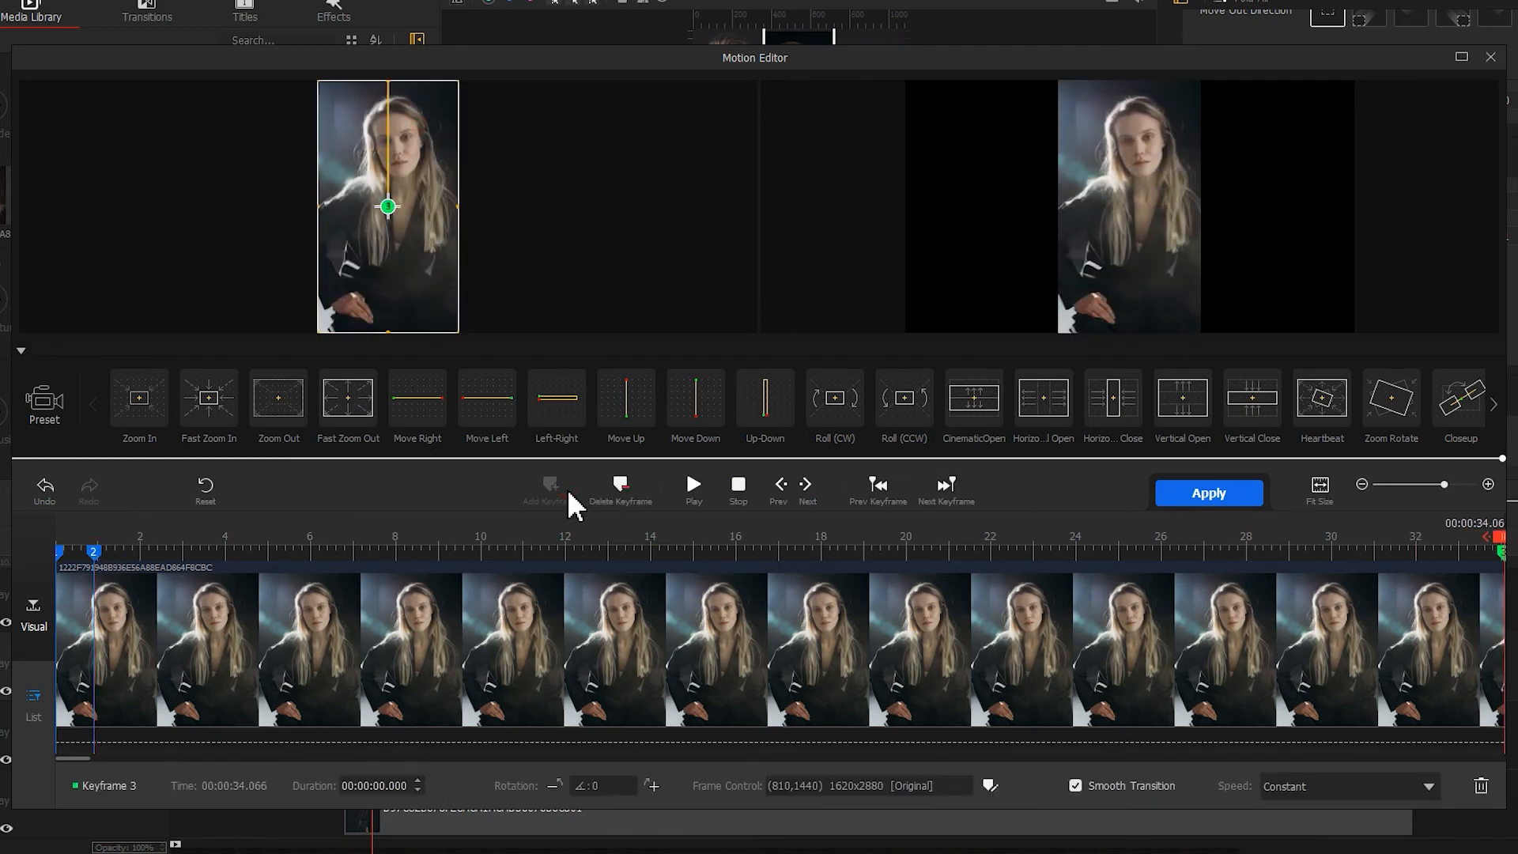
key(space)
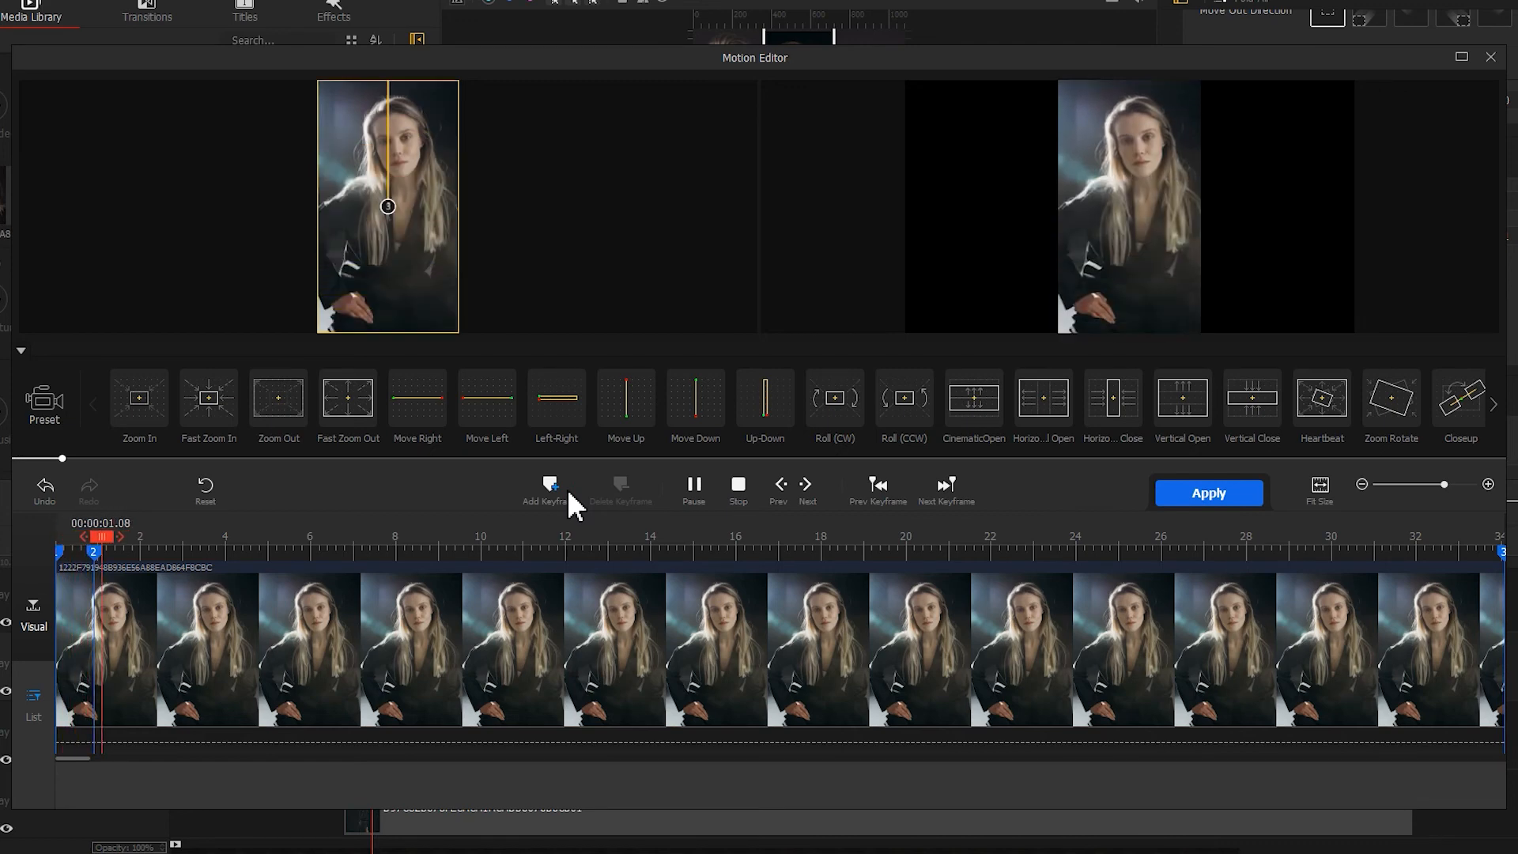
key(space)
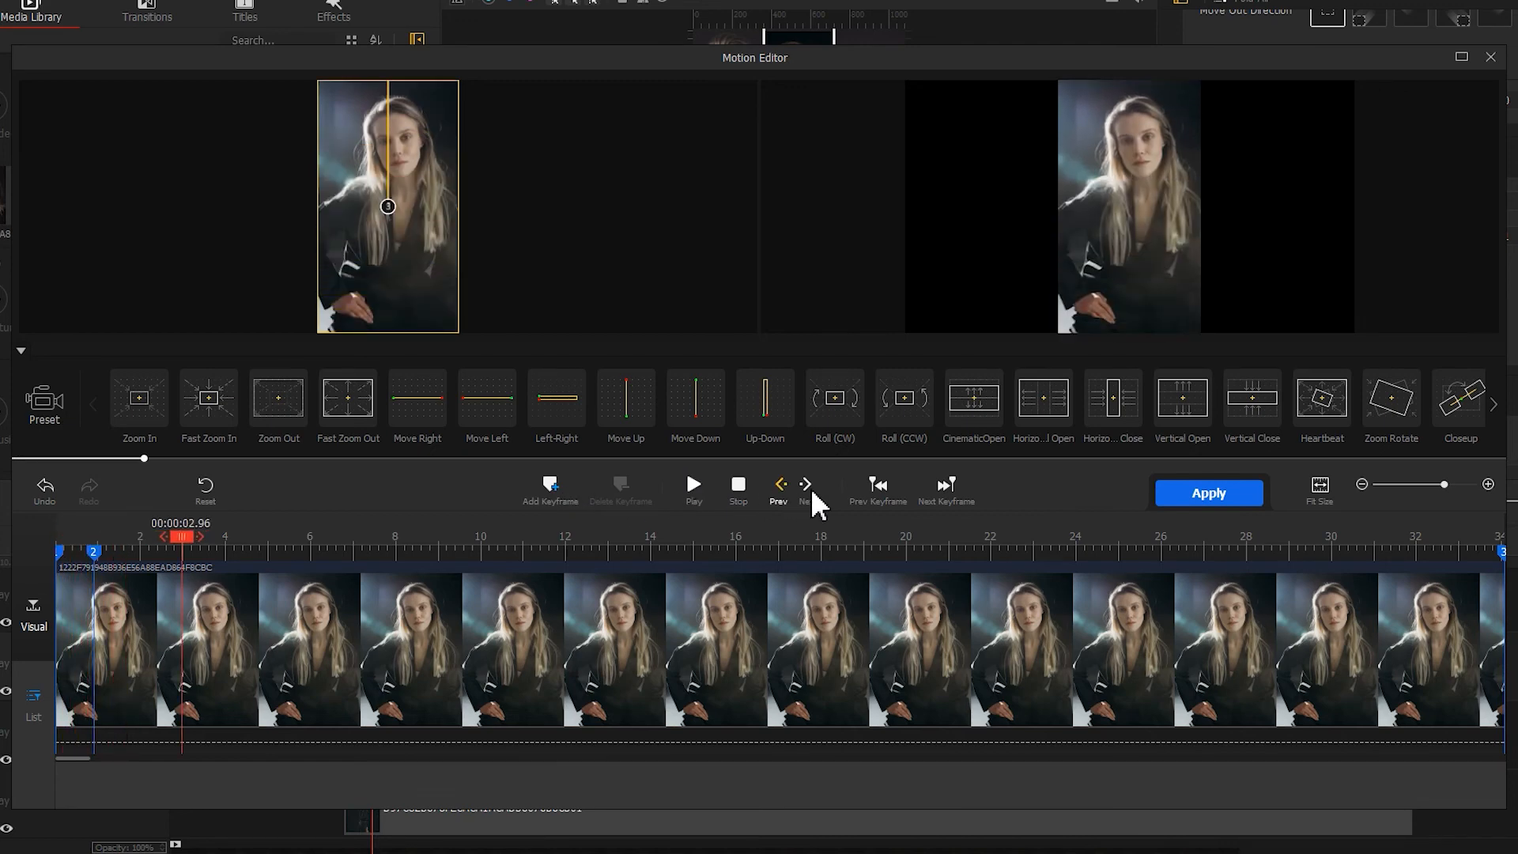
click(1169, 496)
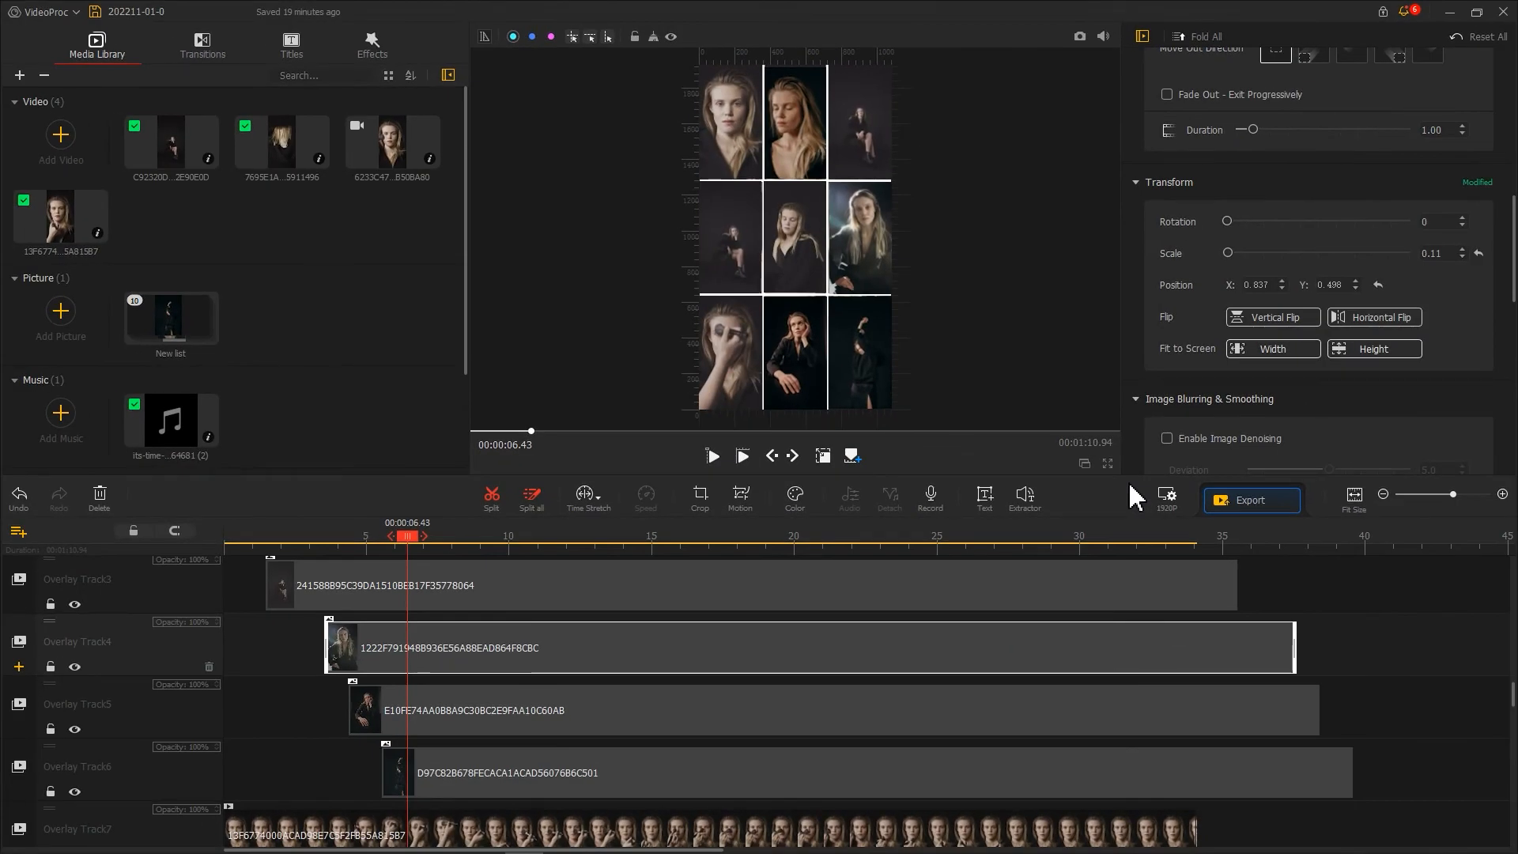